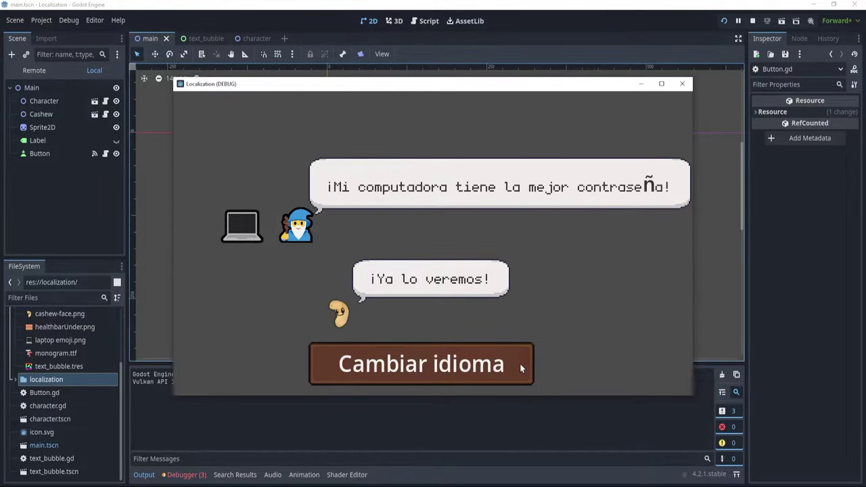
# Toggle the finished demo's texts between English and Spanish a few times.
pyautogui.click(520, 363)
pyautogui.click(520, 363)
pyautogui.click(520, 363)
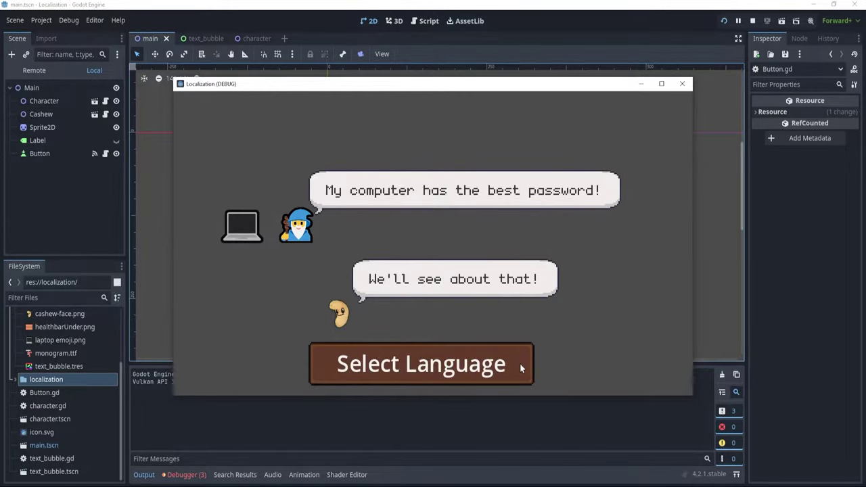
pyautogui.click(519, 363)
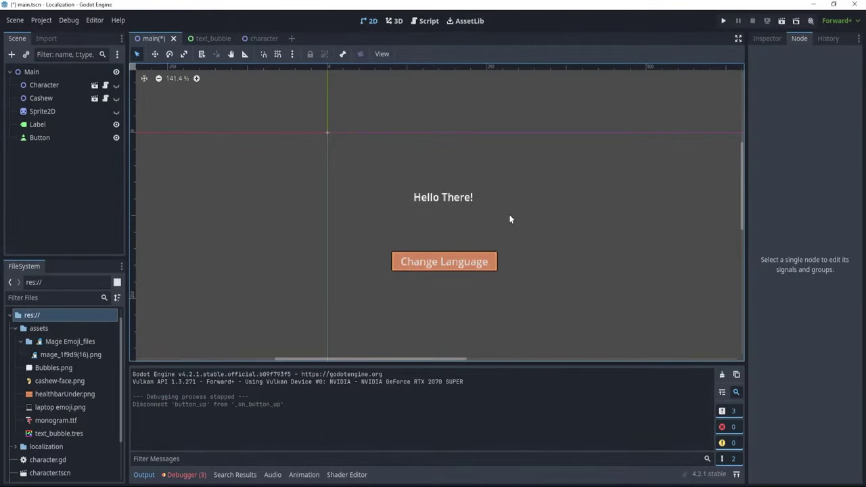
# Run the starter project with F5 and try its untranslated Change Language button.
pyautogui.press('F5')
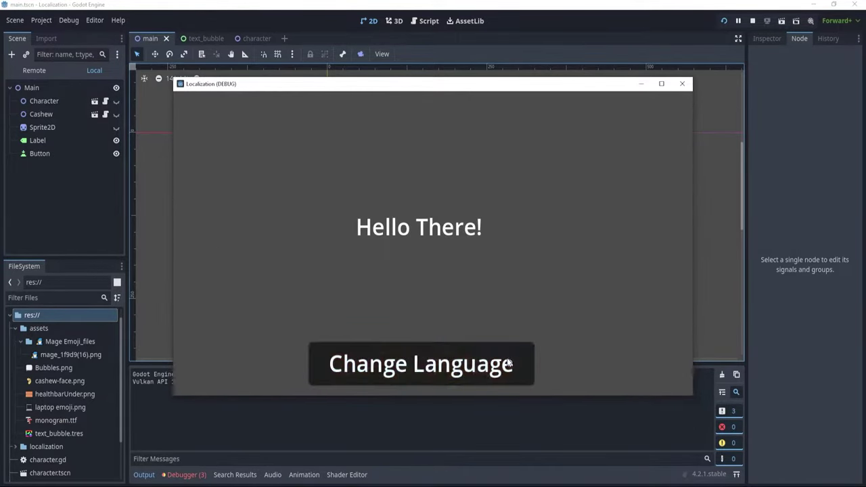
pyautogui.click(414, 364)
pyautogui.click(416, 365)
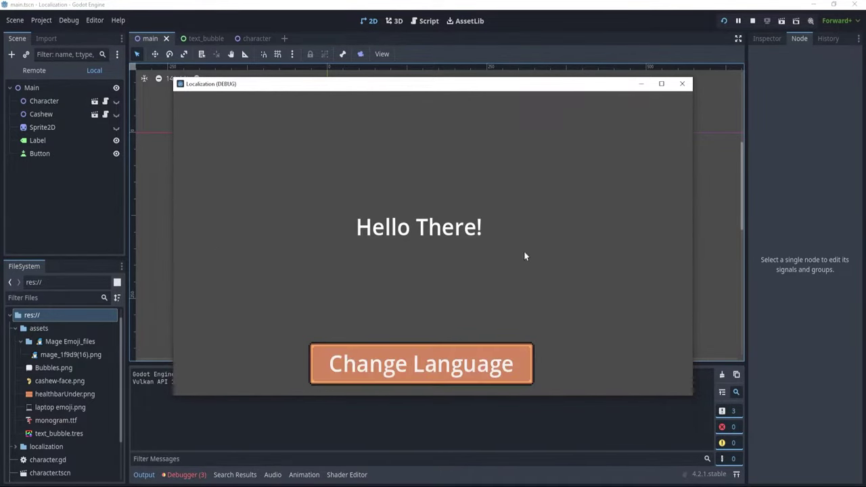
# Close the game and attach a new Button.gd script to the Button node.
pyautogui.click(680, 84)
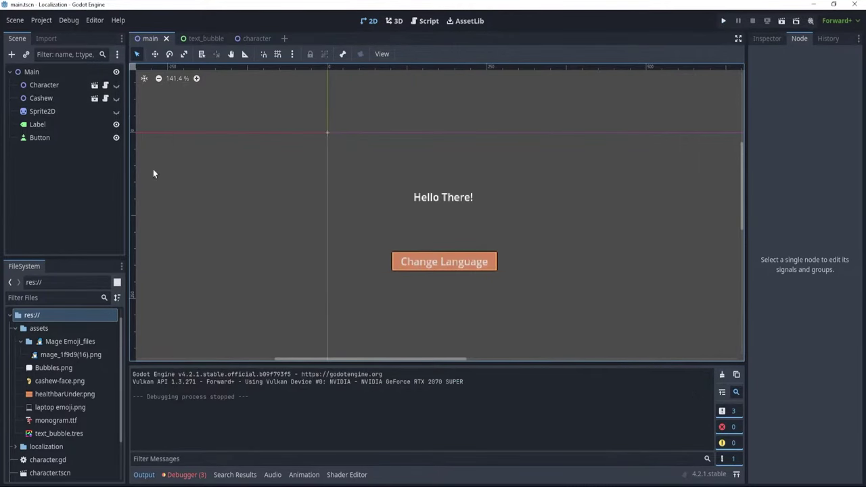
pyautogui.click(51, 139)
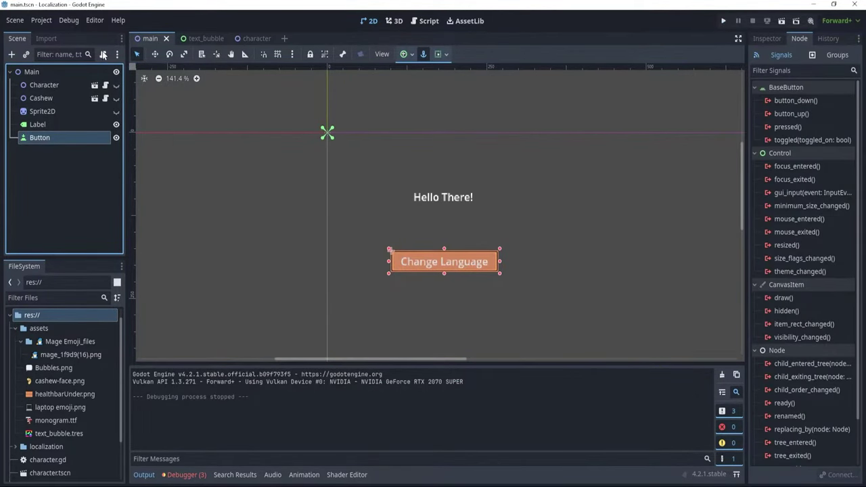
pyautogui.click(103, 54)
pyautogui.click(395, 363)
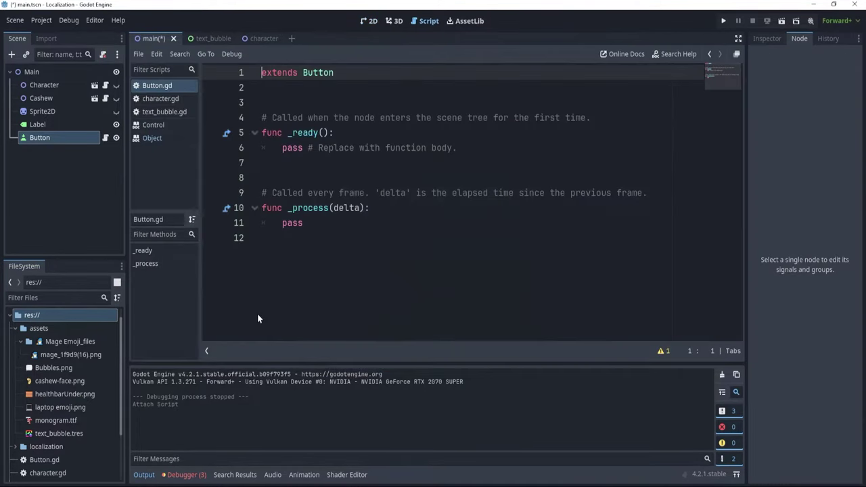
# Replace the template code with var languages: Array[String] = ["en", "es"].
pyautogui.click(382, 254)
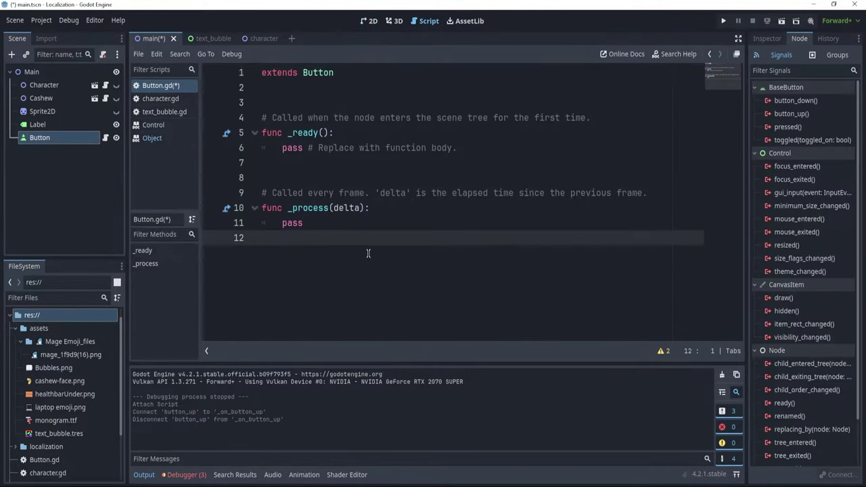
pyautogui.moveTo(319, 242); pyautogui.dragTo(251, 101)
pyautogui.press('BackSpace')
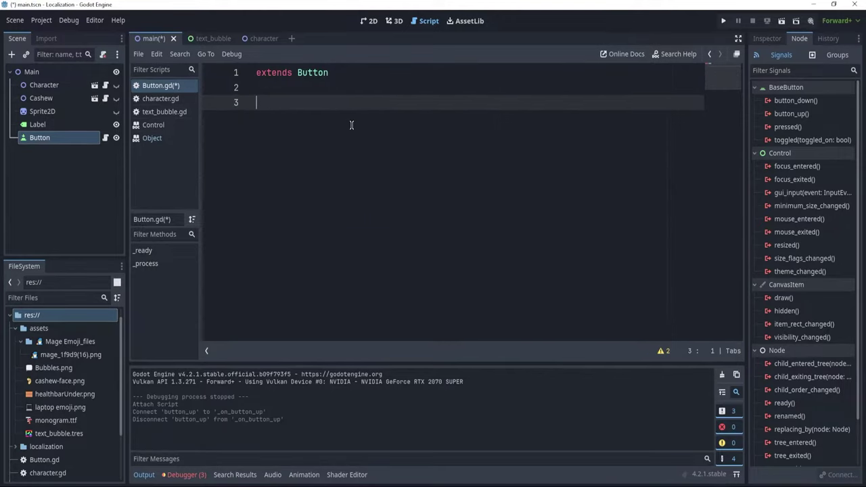
pyautogui.write('var languages')
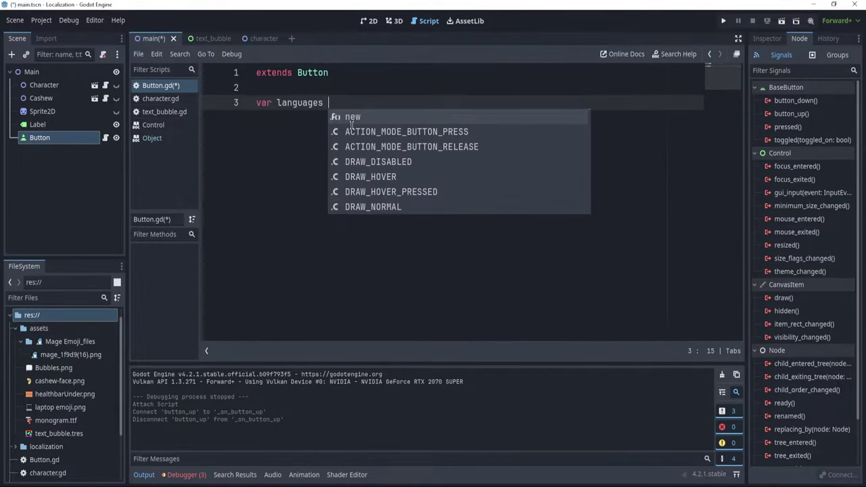
pyautogui.write(': Array[String] = [')
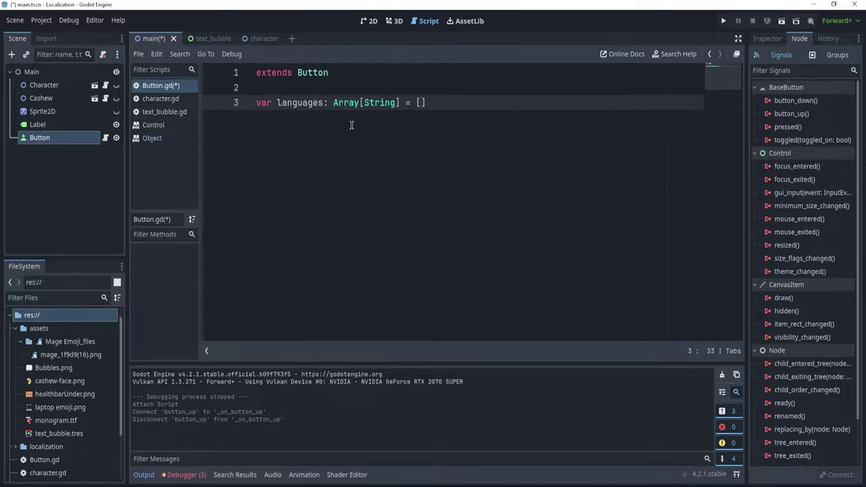
pyautogui.write('"en", "')
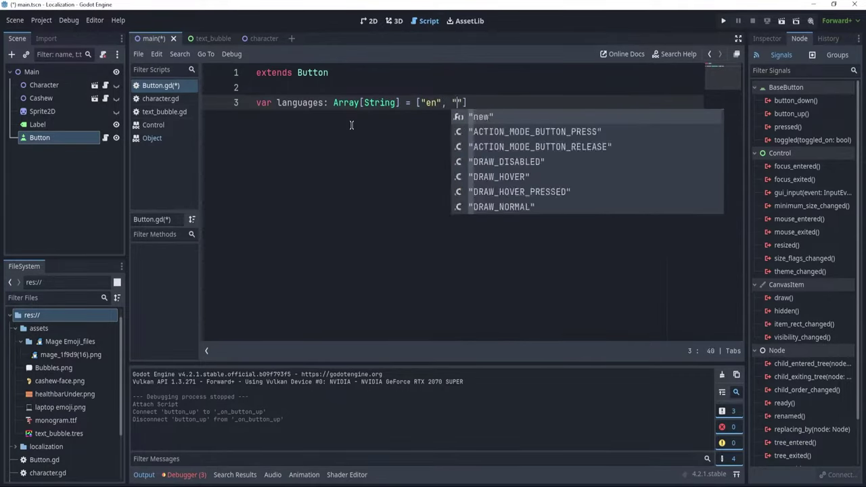
pyautogui.write('es"')
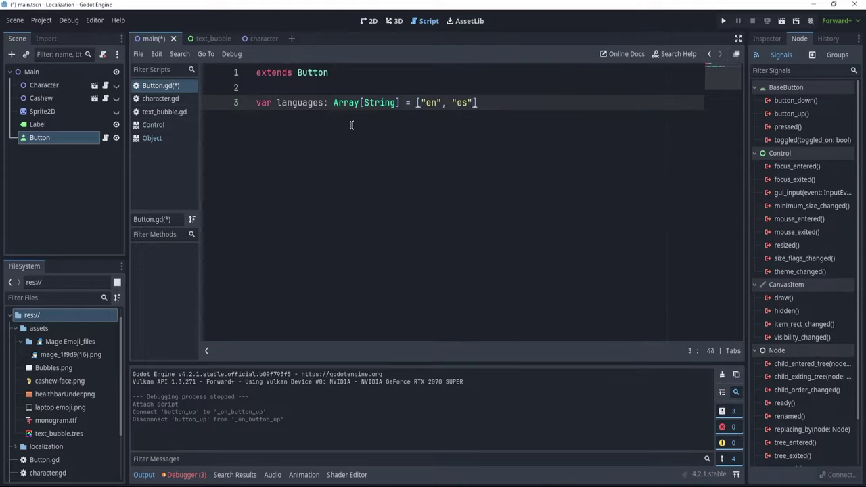
pyautogui.press('Return')
pyautogui.press('Return')
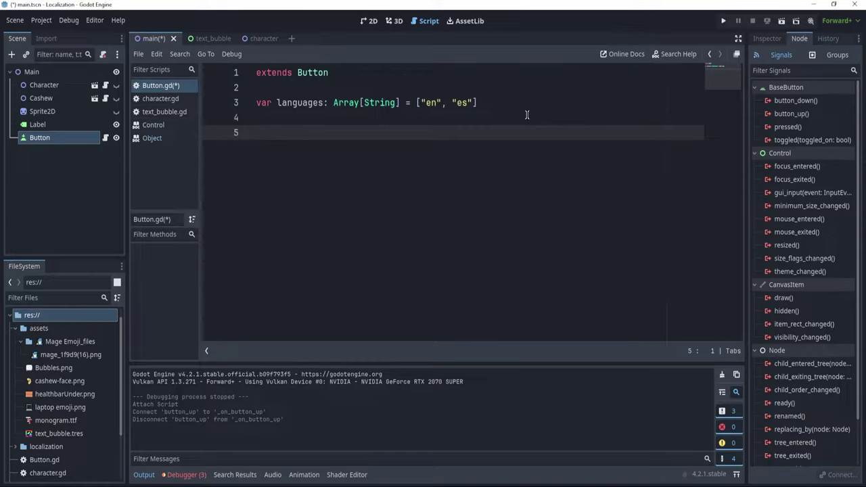
# Connect the Button's button_up signal to a new _on_button_up handler in Button.gd.
pyautogui.doubleClick(791, 113)
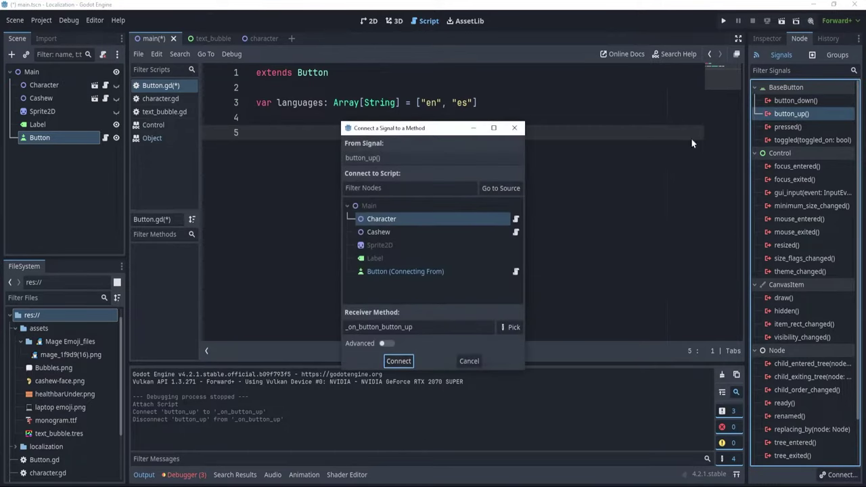
pyautogui.click(385, 273)
pyautogui.click(399, 361)
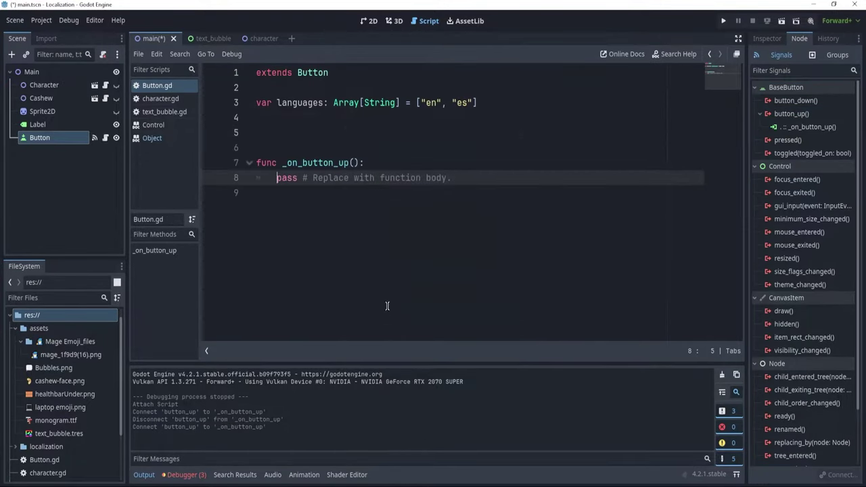
pyautogui.click(292, 149)
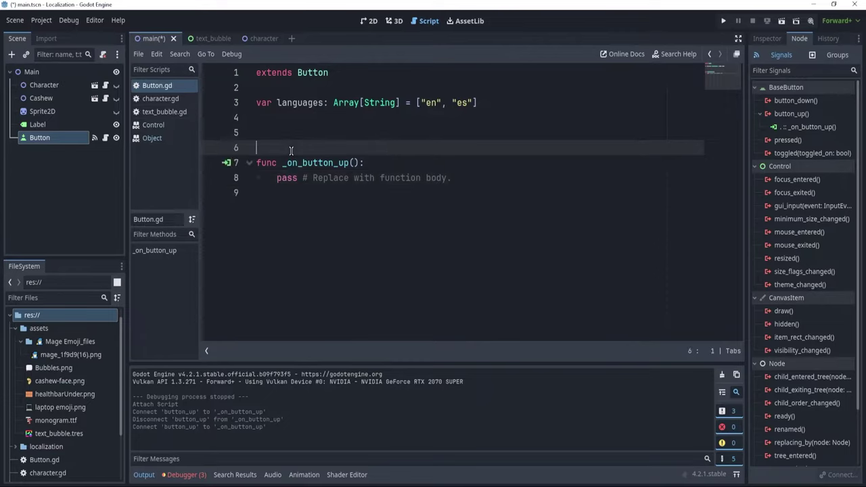
pyautogui.press('BackSpace')
pyautogui.press('BackSpace')
pyautogui.click(406, 134)
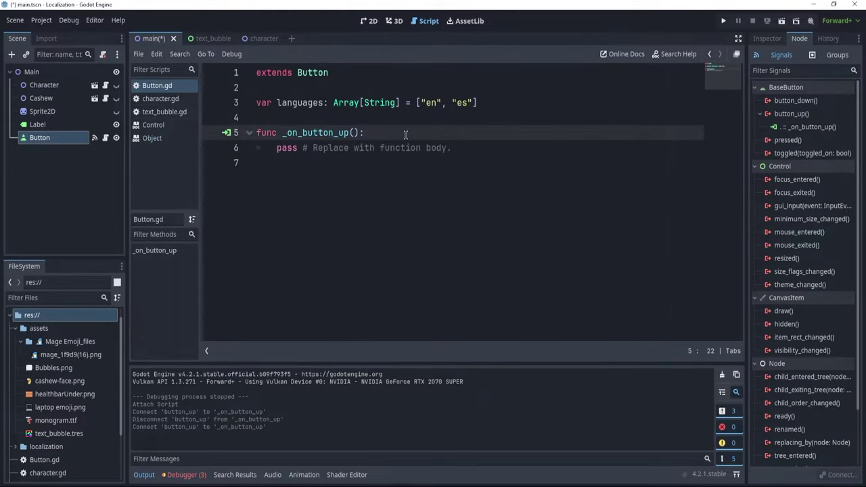
pyautogui.press('Return')
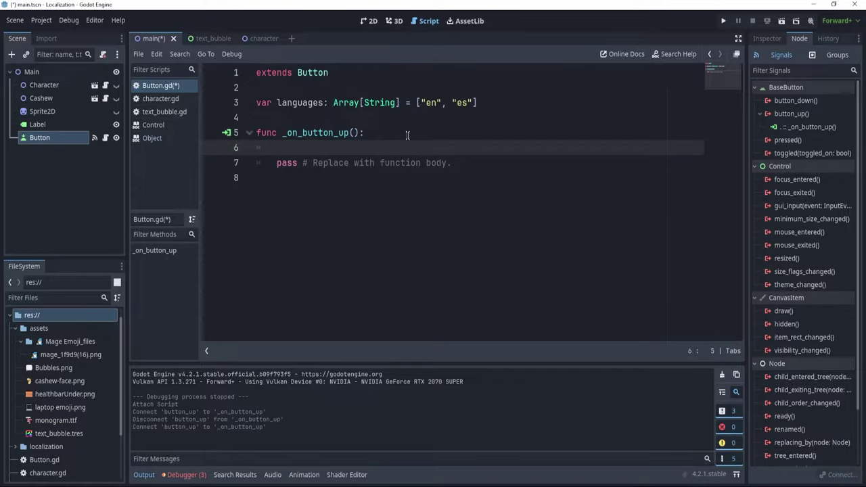
# Add a change_language(lang: String) -> void function whose body is pass.
pyautogui.click(420, 216)
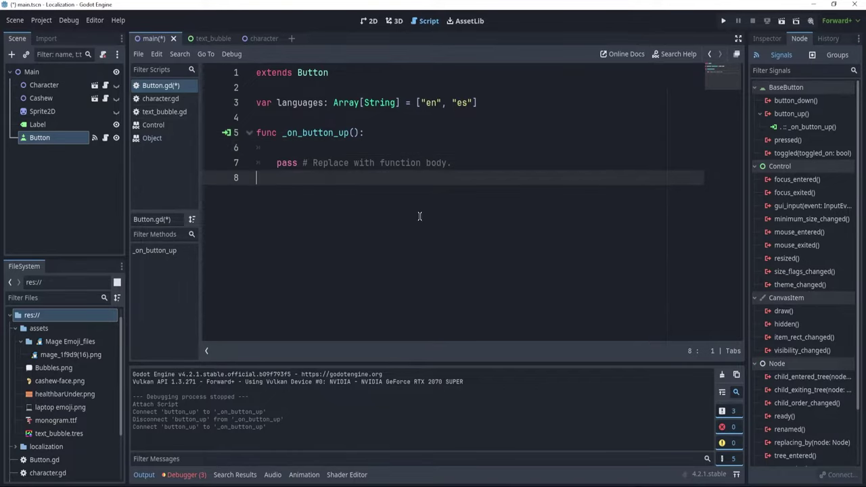
pyautogui.press('Return')
pyautogui.write('func ')
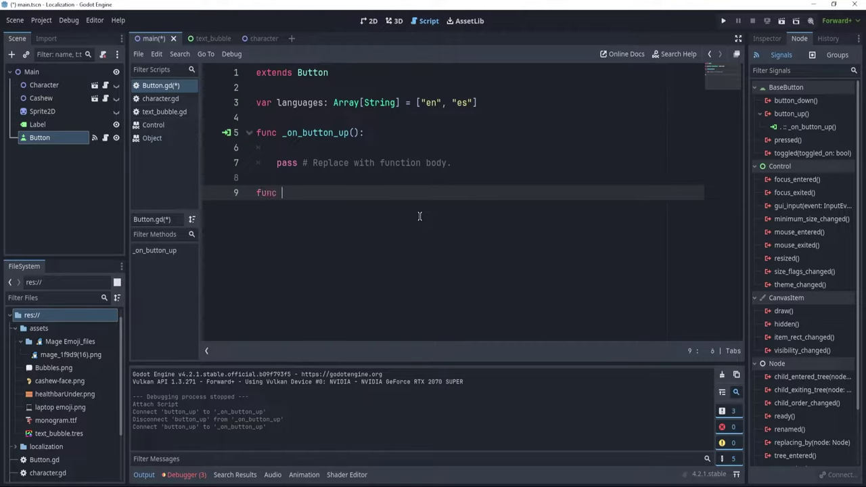
pyautogui.write('change_language(')
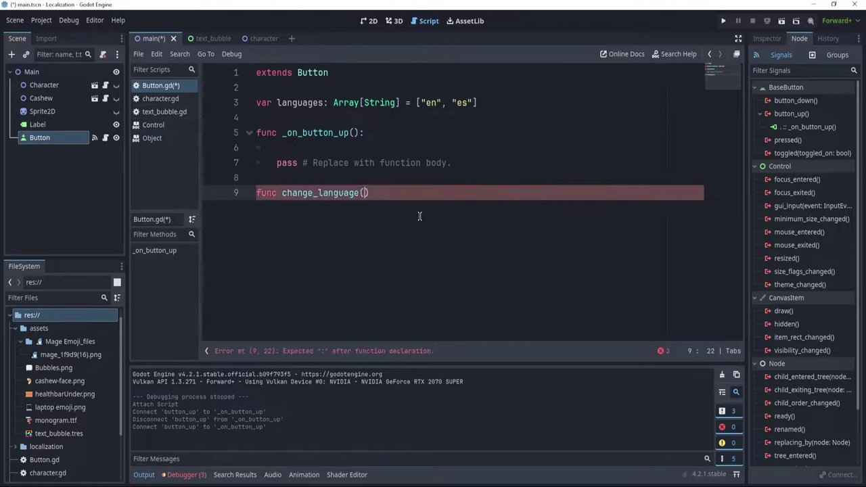
pyautogui.write('lang: String')
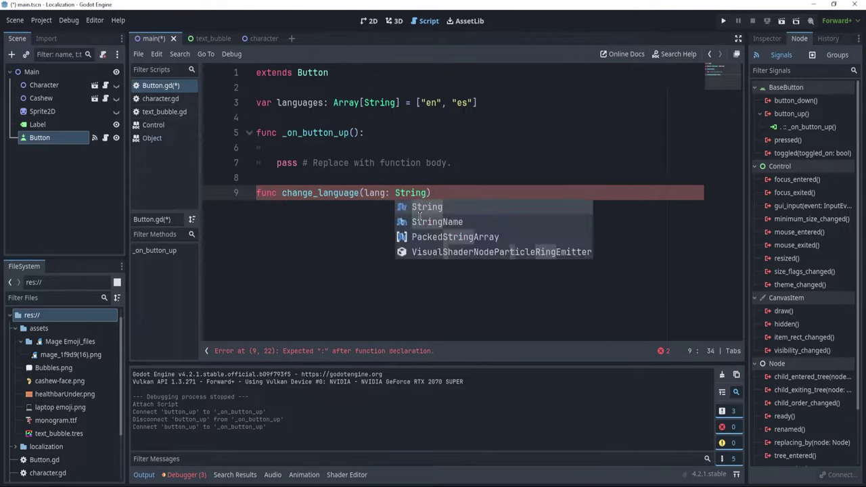
pyautogui.press('Right')
pyautogui.write('-> vo')
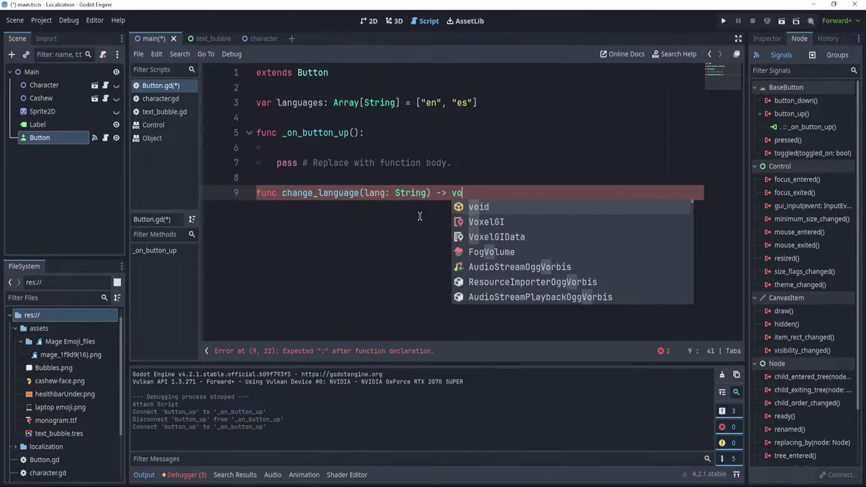
pyautogui.write('id:')
pyautogui.press('Return')
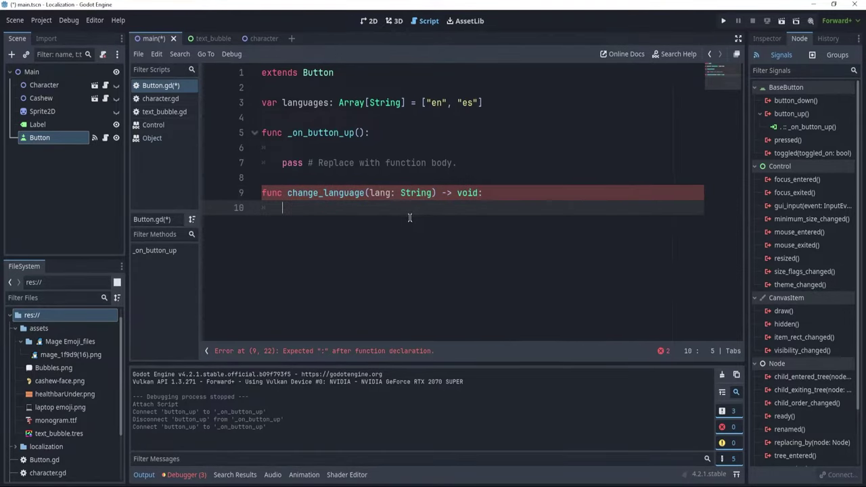
pyautogui.write('pass')
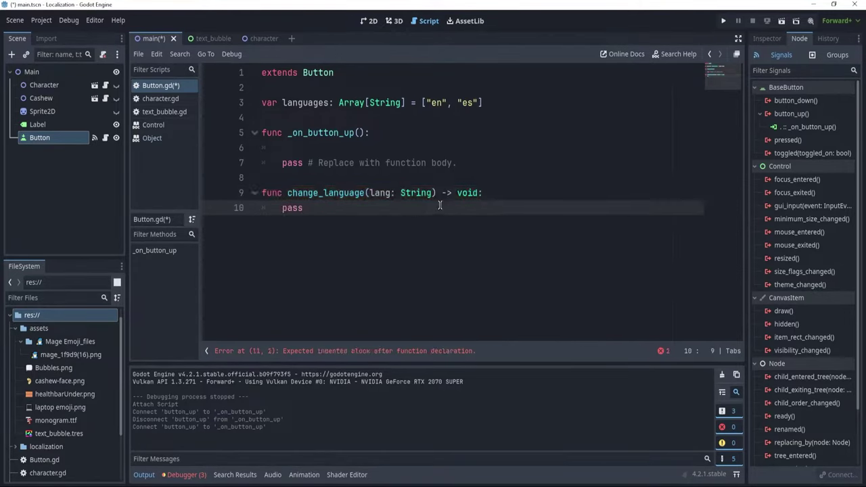
# Call change_language( from inside _on_button_up.
pyautogui.click(376, 147)
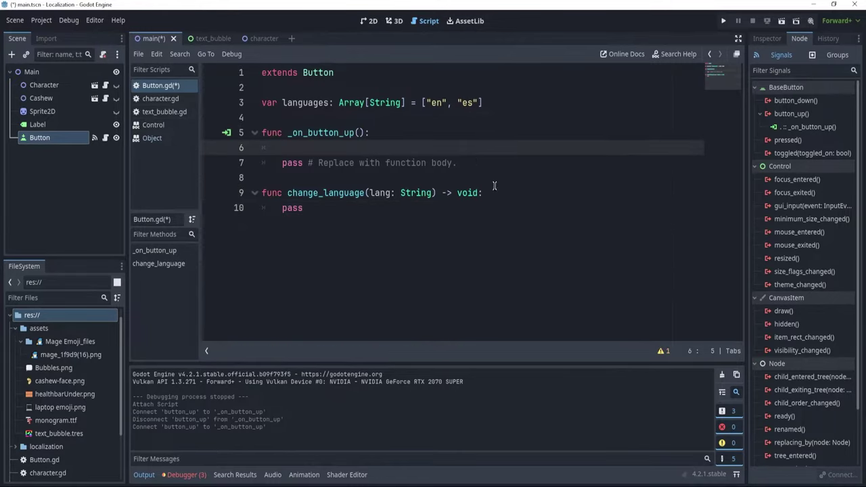
pyautogui.doubleClick(342, 193)
pyautogui.hotkey('ctrl', 'c')
pyautogui.click(428, 149)
pyautogui.hotkey('ctrl', 'v')
pyautogui.write('(')
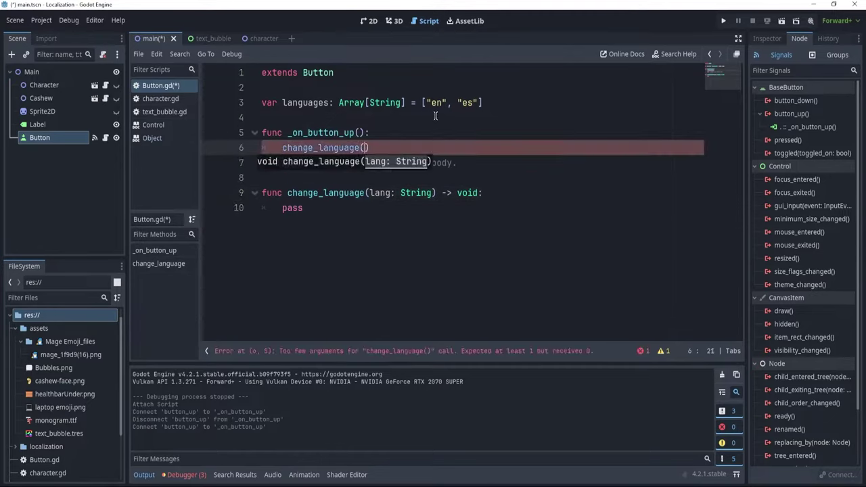
# Declare var next_language_index: int = 1 below the extends line.
pyautogui.click(432, 88)
pyautogui.press('Return')
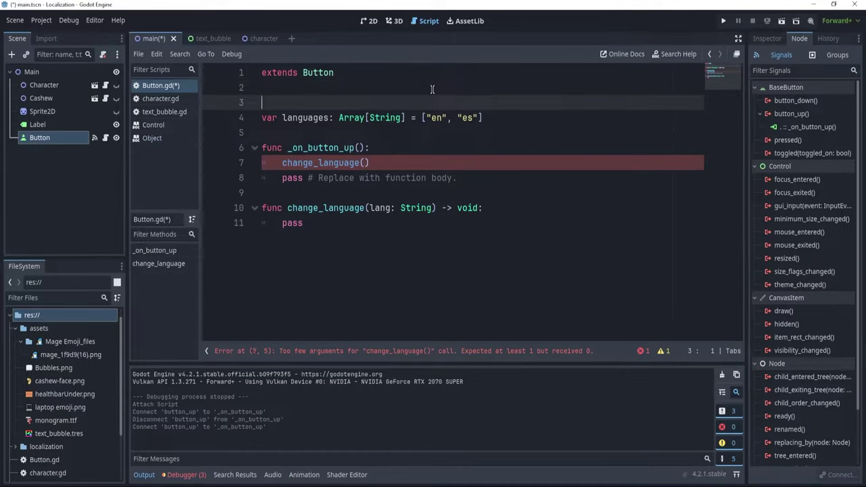
pyautogui.write('var next_langua')
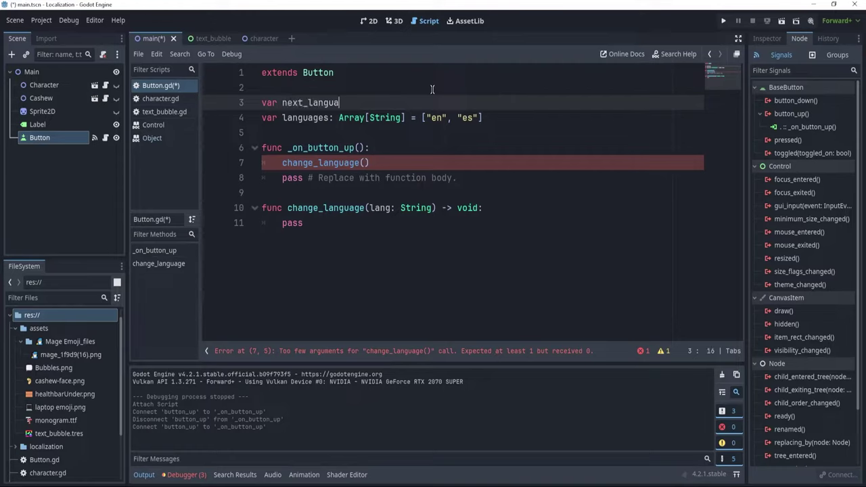
pyautogui.write('ge_index')
pyautogui.press('BackSpace')
pyautogui.write(': int = 1')
# Pass languages[next_language_index] as the argument to change_language.
pyautogui.click(467, 118)
pyautogui.click(401, 151)
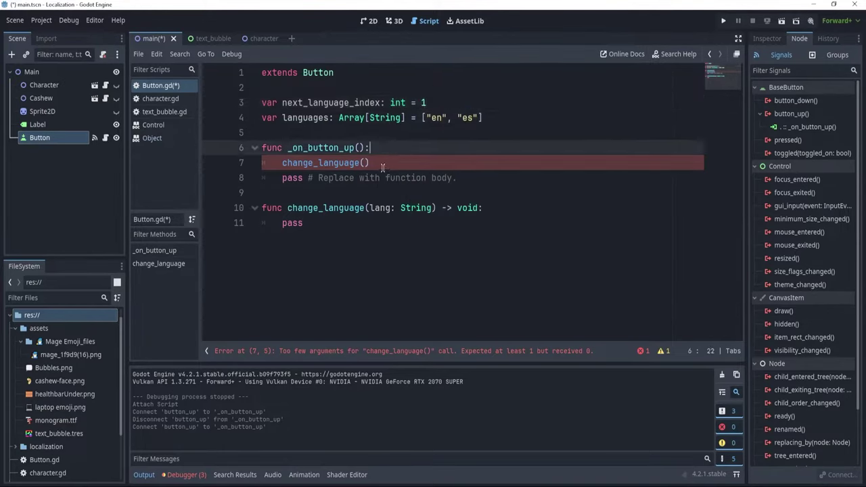
pyautogui.click(366, 164)
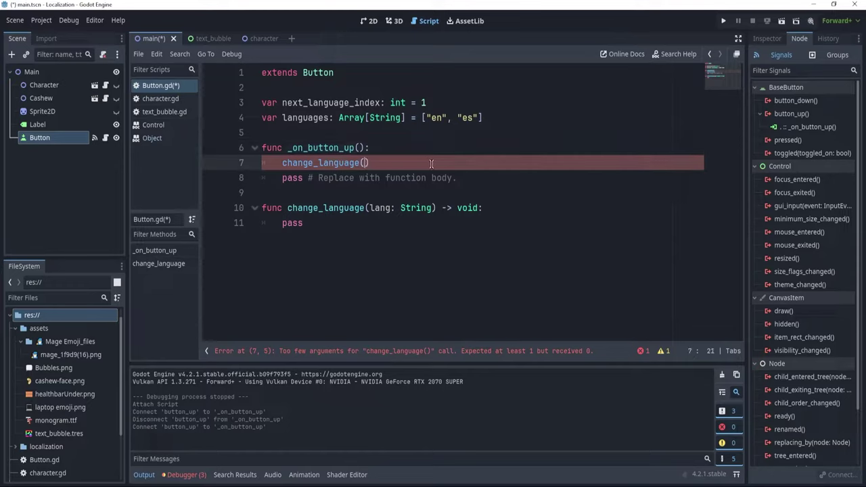
pyautogui.write('languag')
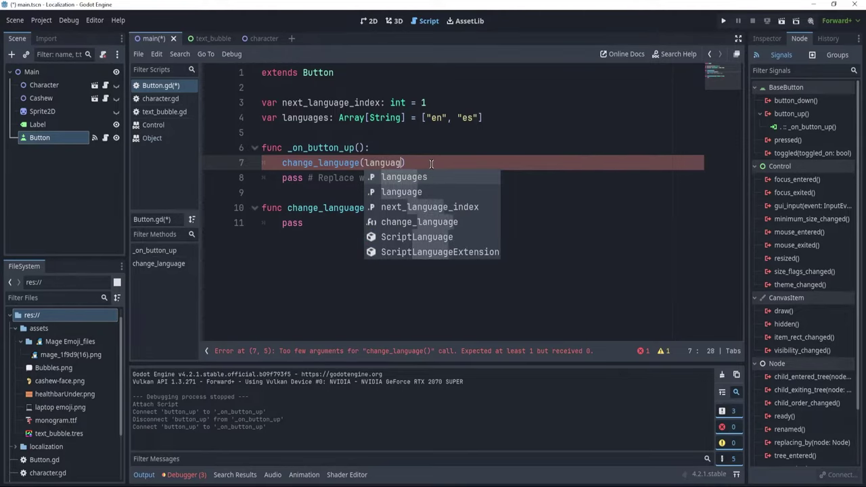
pyautogui.write('es[next_l')
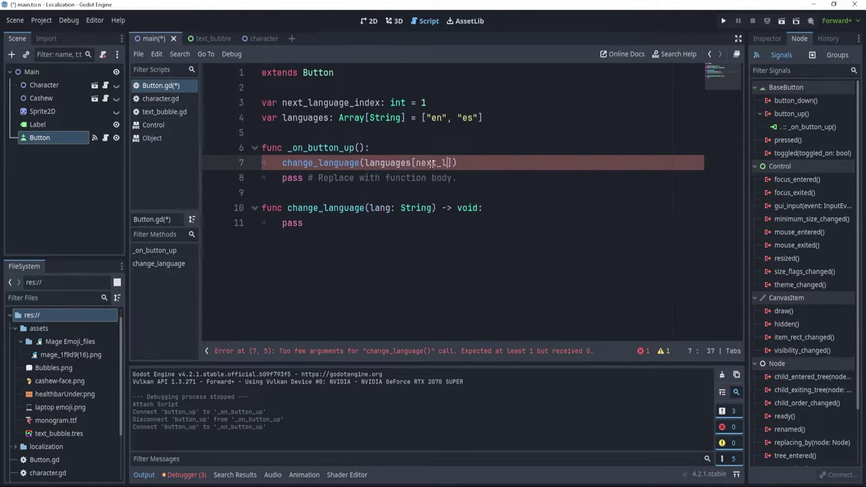
pyautogui.write('anguage_index])')
# Cycle next_language_index with (next_language_index + 1) % languages.size() and save the script.
pyautogui.press('Return')
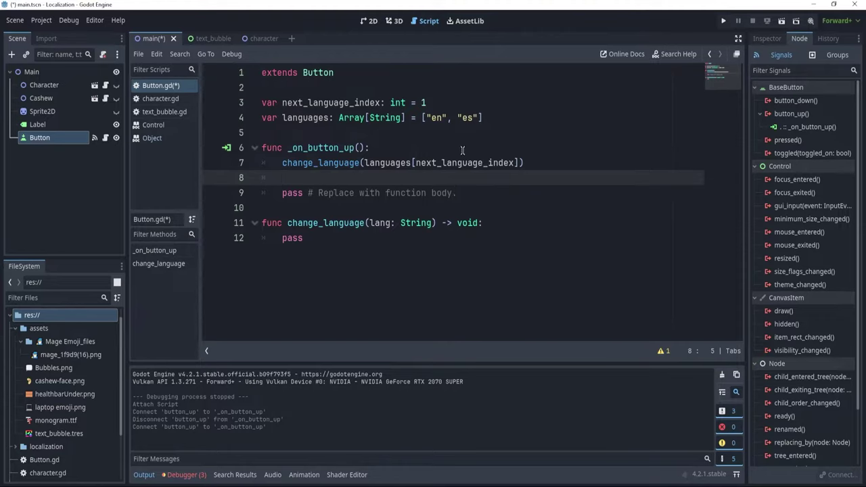
pyautogui.write('next_langu')
pyautogui.press('Return')
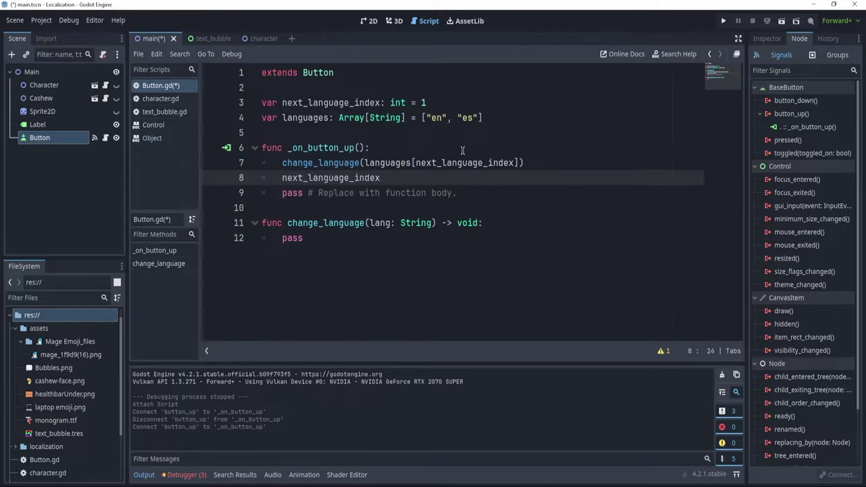
pyautogui.write('= (next')
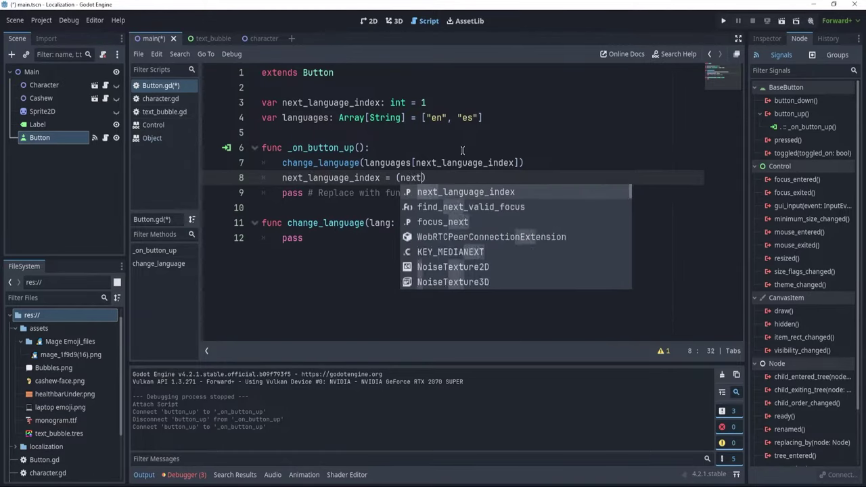
pyautogui.press('Return')
pyautogui.write('+ 1) ')
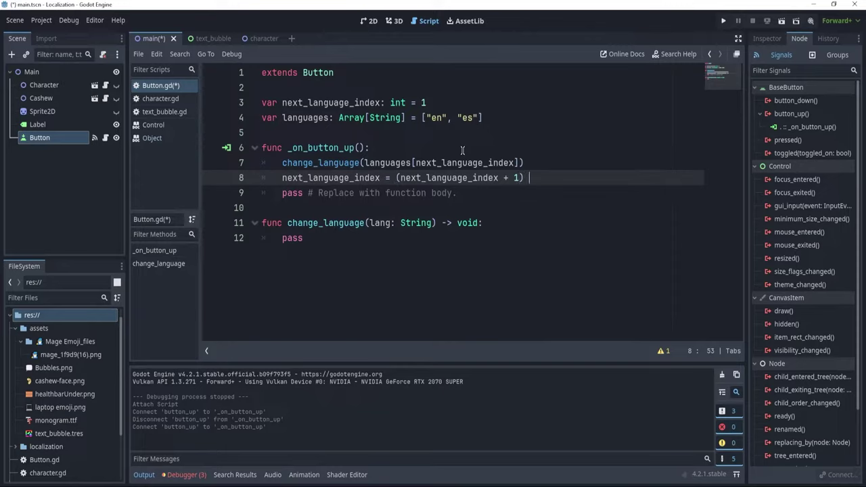
pyautogui.write('% lan')
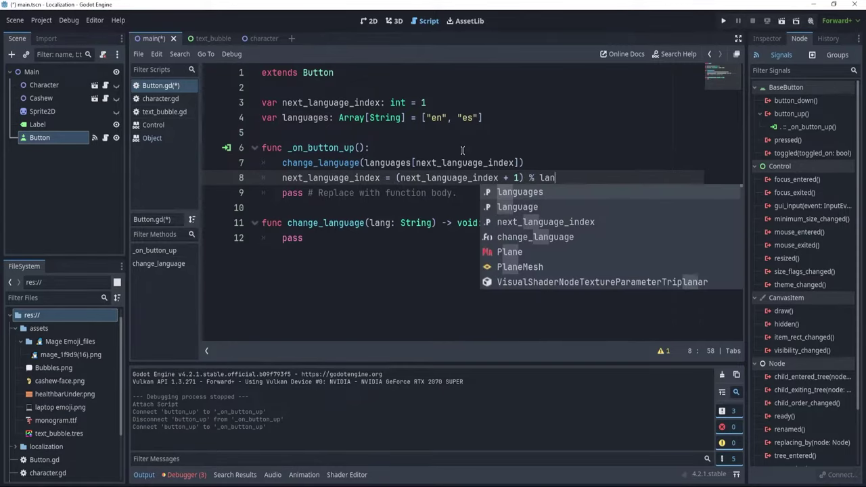
pyautogui.press('Return')
pyautogui.write('.si')
pyautogui.press('Return')
pyautogui.hotkey('ctrl', 's')
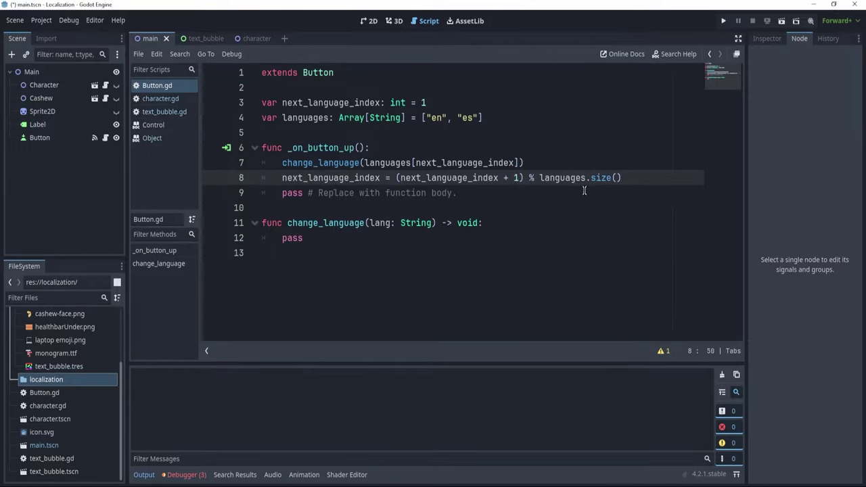
# Add main.tscn to the Localization POT Generation file list in Project Settings.
pyautogui.click(47, 19)
pyautogui.click(65, 36)
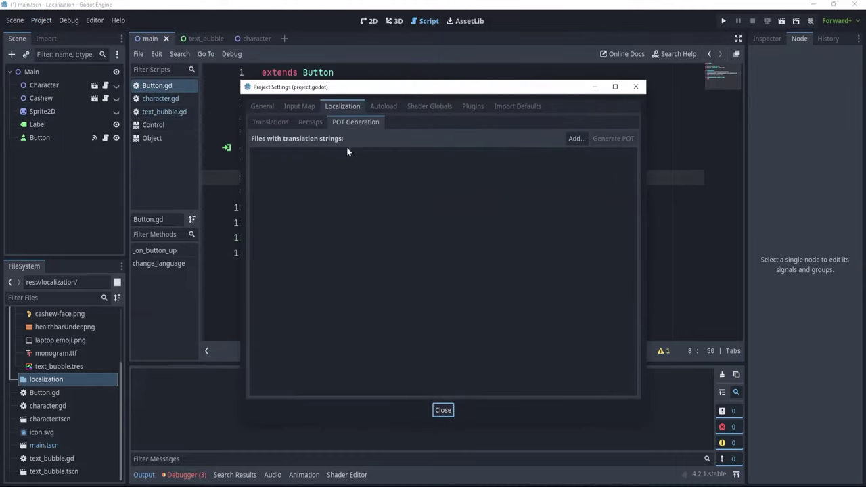
pyautogui.click(341, 108)
pyautogui.click(357, 121)
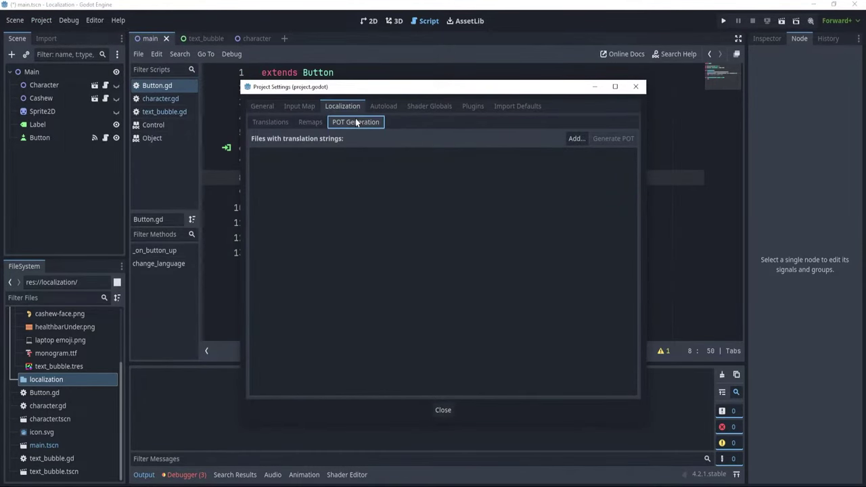
pyautogui.click(575, 139)
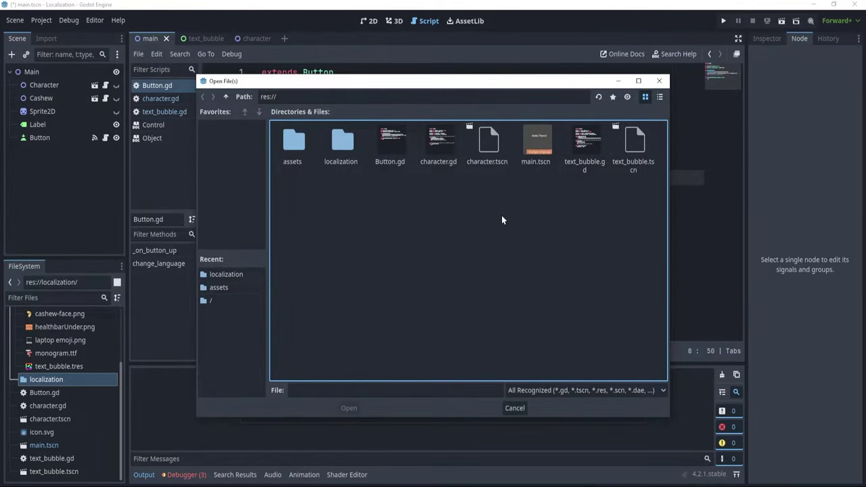
pyautogui.click(525, 142)
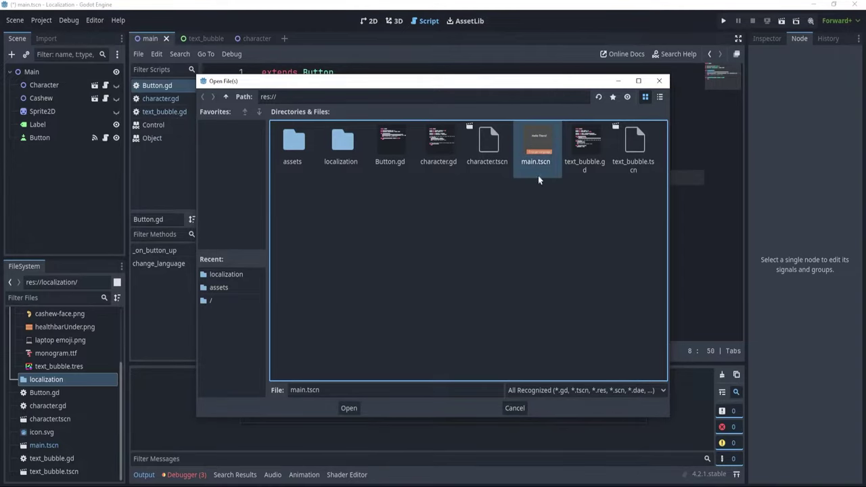
pyautogui.click(359, 408)
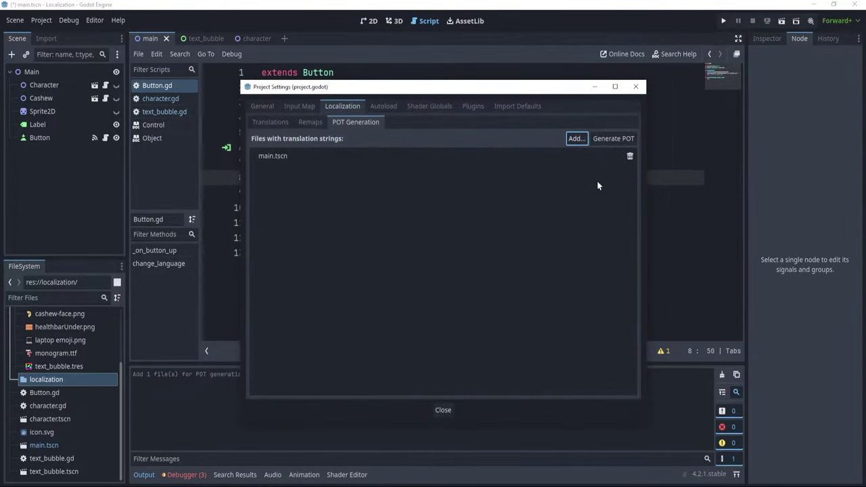
# Generate the POT and save it as template.pot in the localization folder.
pyautogui.click(610, 140)
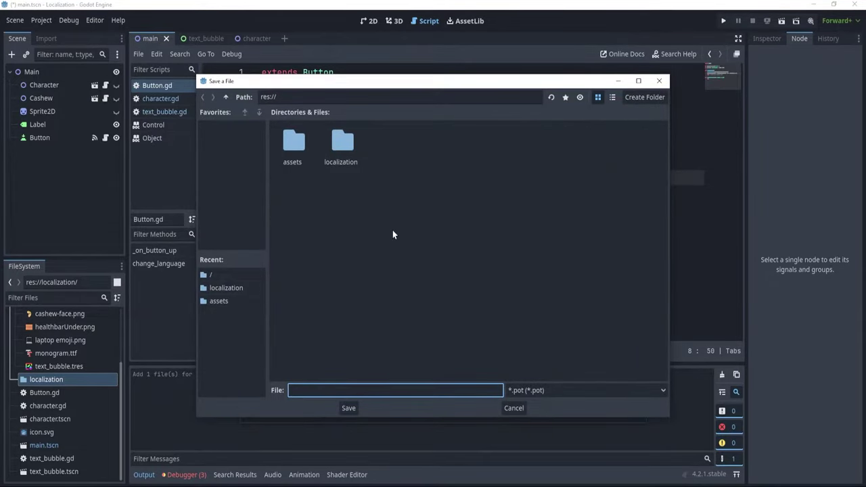
pyautogui.doubleClick(346, 152)
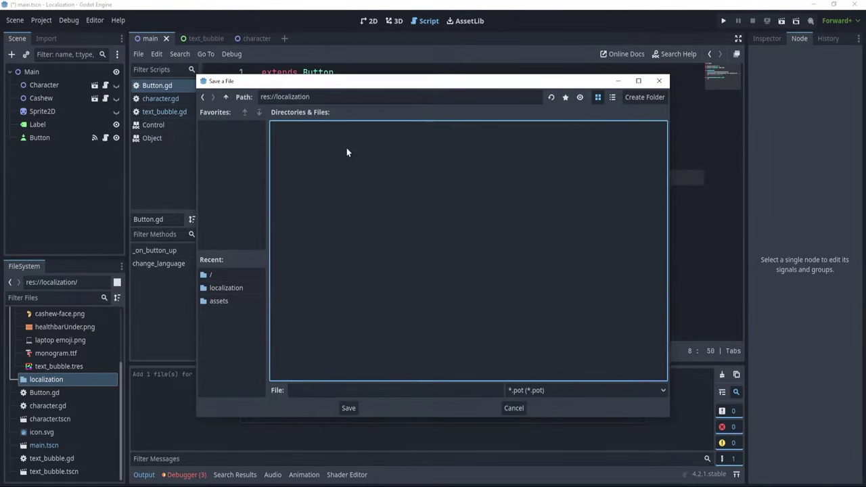
pyautogui.click(353, 392)
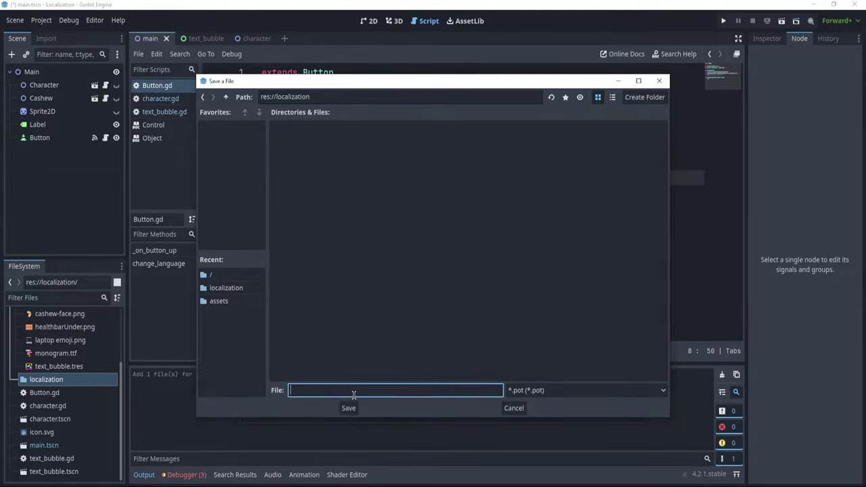
pyautogui.write('template')
pyautogui.click(348, 408)
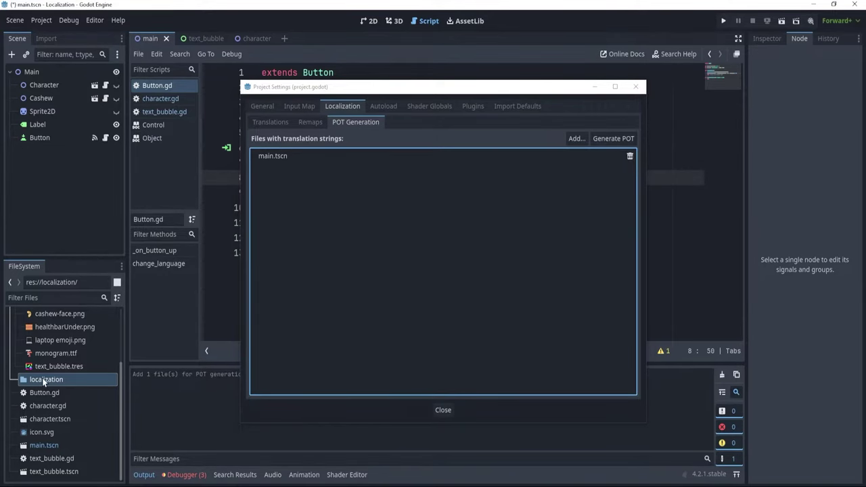
# Open the localization folder in File Explorer and open template.pot with Visual Studio Code.
pyautogui.hotkey('alt', 'Tab')
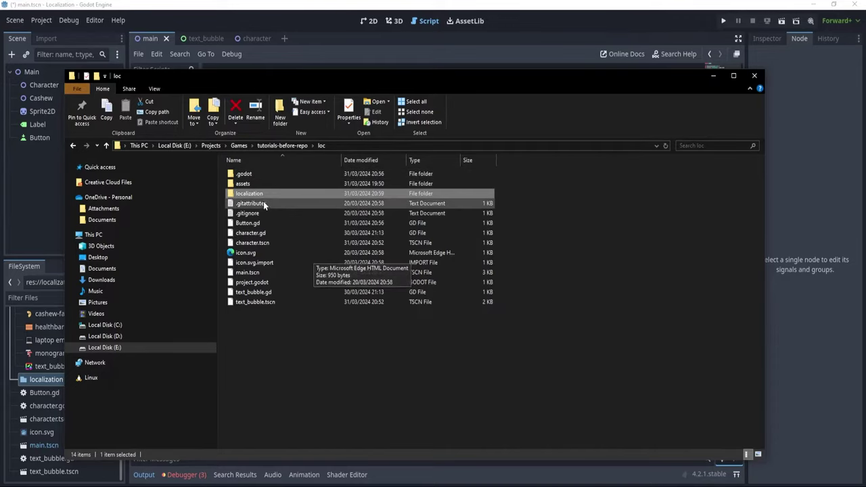
pyautogui.doubleClick(259, 193)
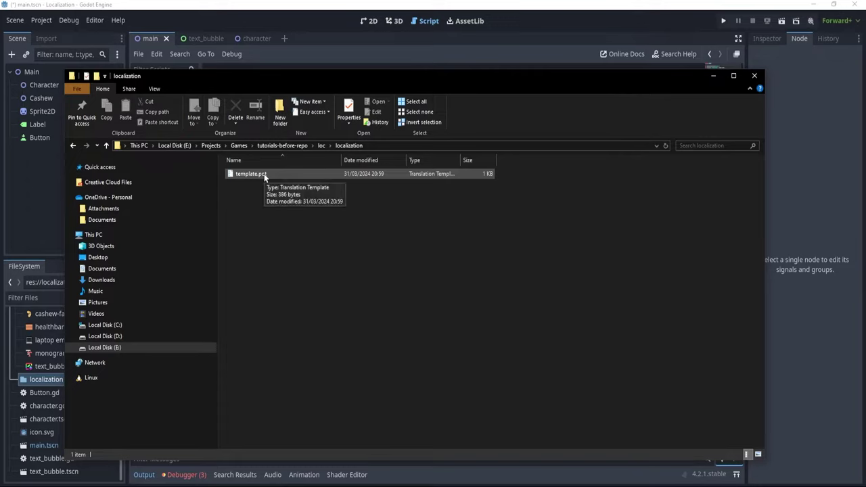
pyautogui.rightClick(265, 175)
pyautogui.click(168, 202)
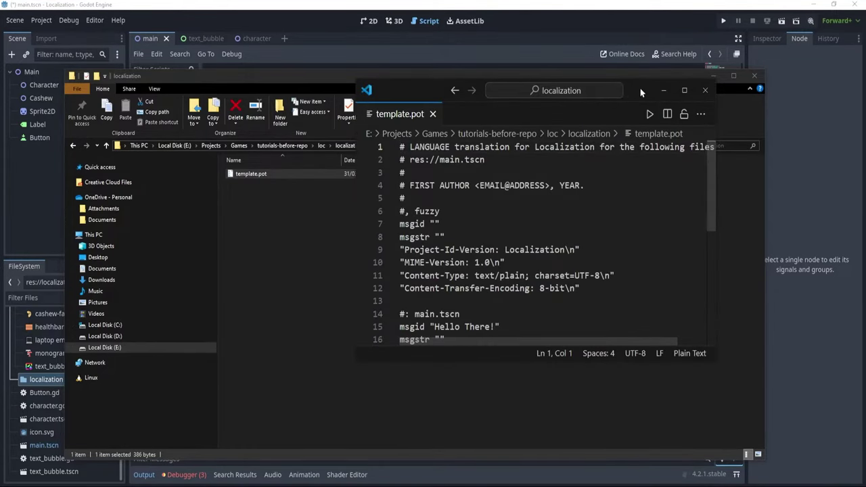
# Maximize the editor and highlight the msgid strings 'Hello There!' and 'Change Language'.
pyautogui.doubleClick(639, 87)
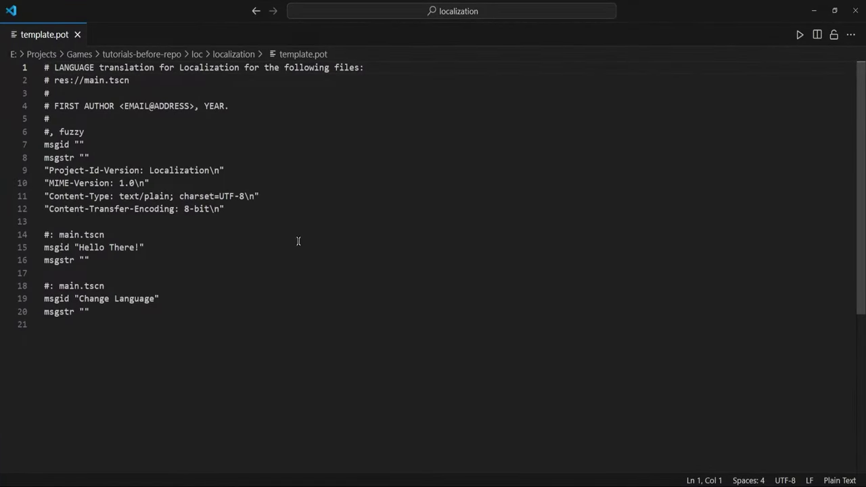
pyautogui.click(90, 261)
pyautogui.moveTo(90, 262); pyautogui.dragTo(44, 234)
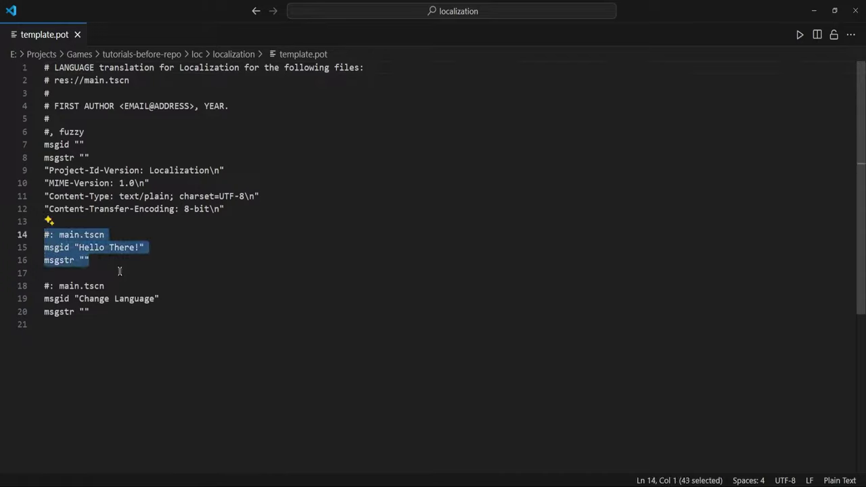
pyautogui.click(160, 248)
pyautogui.moveTo(160, 248); pyautogui.dragTo(75, 248)
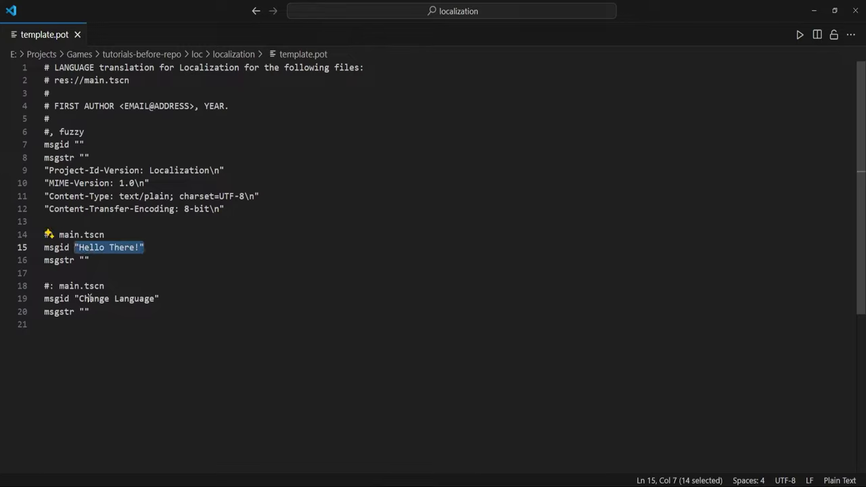
pyautogui.moveTo(173, 298); pyautogui.dragTo(77, 298)
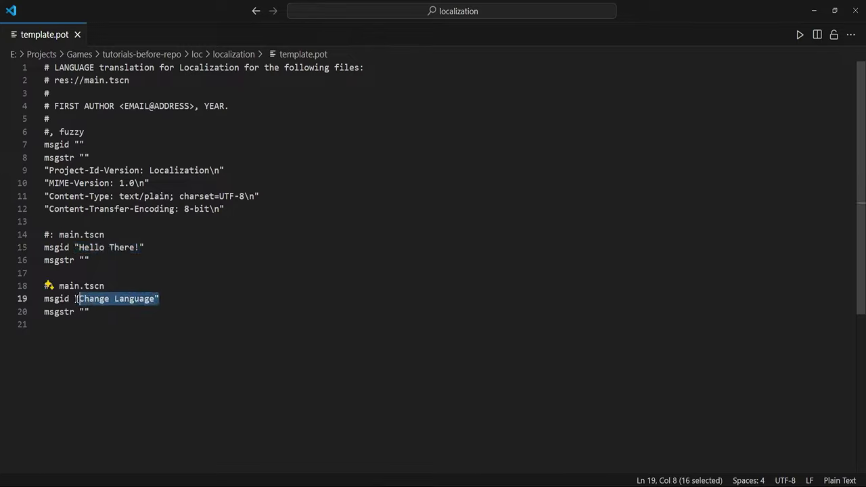
pyautogui.click(90, 311)
pyautogui.moveTo(139, 247); pyautogui.dragTo(81, 247)
pyautogui.doubleClick(61, 248)
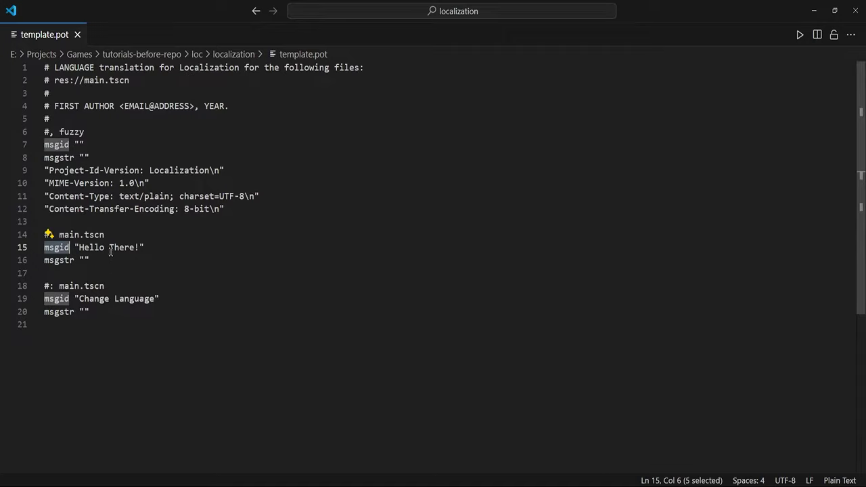
# Minimize VS Code and start a new English Poedit translation from template.pot.
pyautogui.click(812, 12)
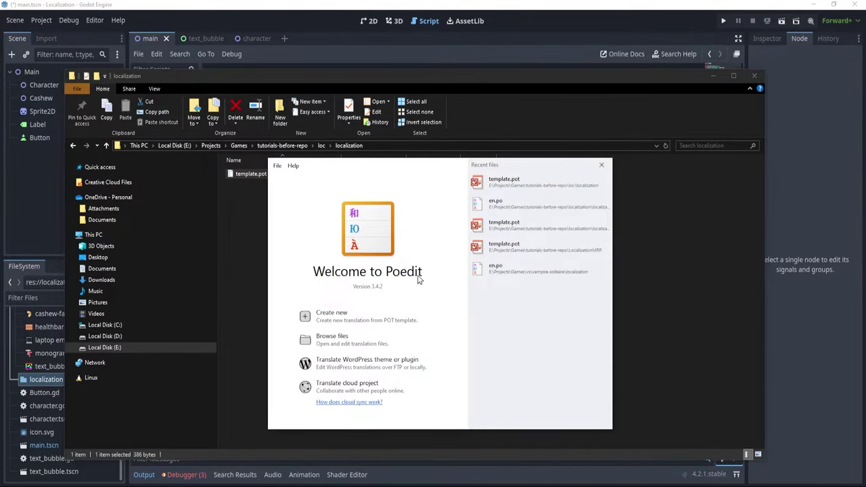
pyautogui.click(389, 319)
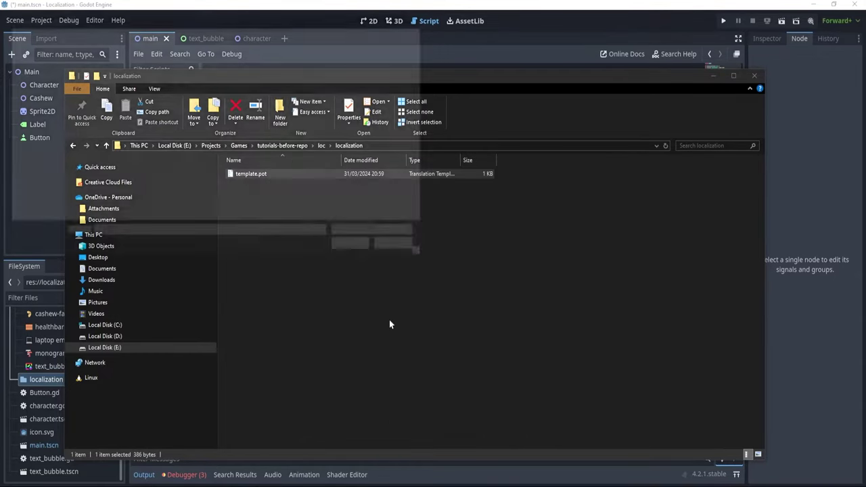
pyautogui.click(106, 75)
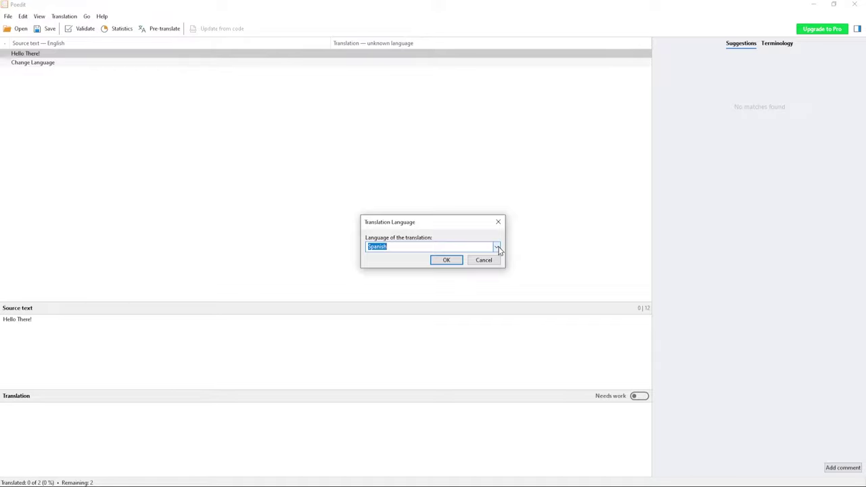
pyautogui.click(497, 248)
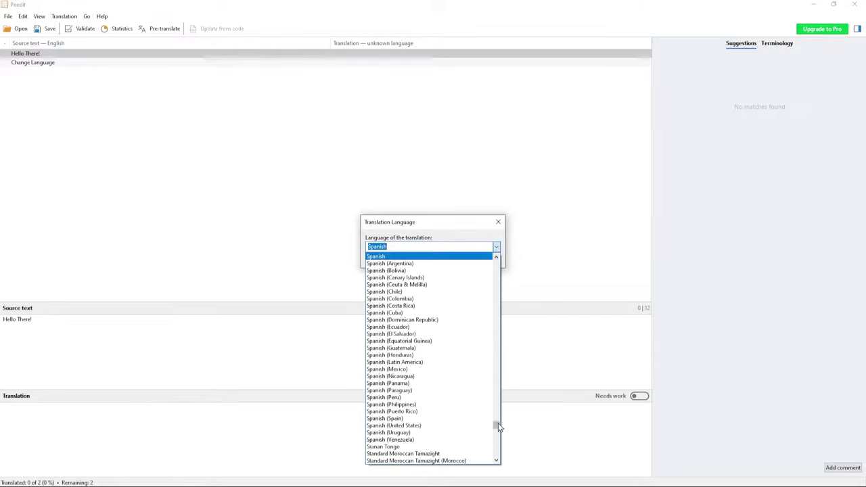
pyautogui.write('English')
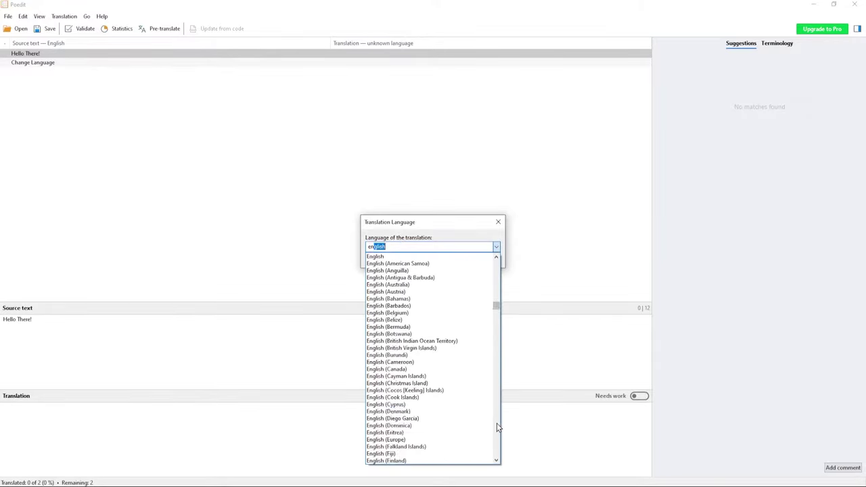
pyautogui.press('Return')
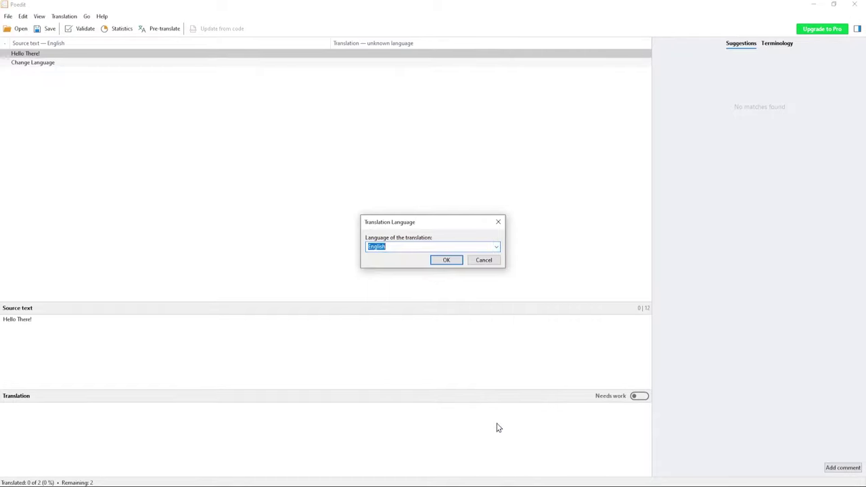
pyautogui.click(443, 261)
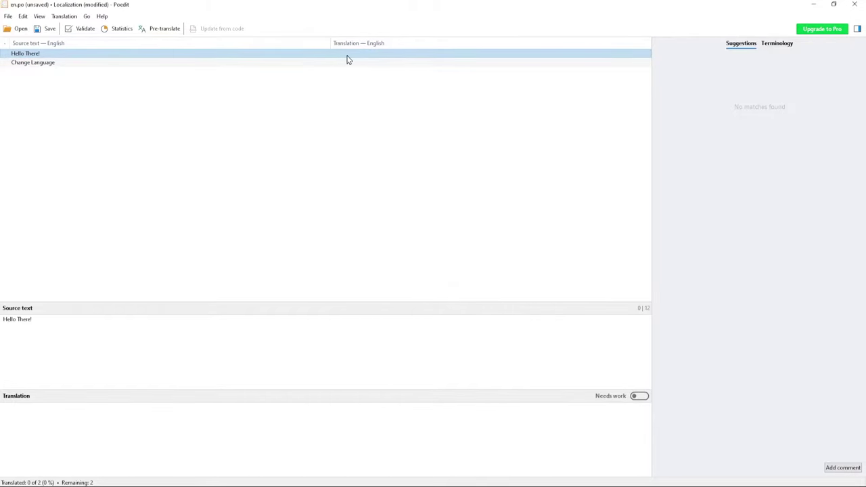
# Inspect the Hello There! source text and its empty translation field.
pyautogui.moveTo(34, 322); pyautogui.dragTo(2, 326)
pyautogui.click(24, 426)
pyautogui.click(54, 329)
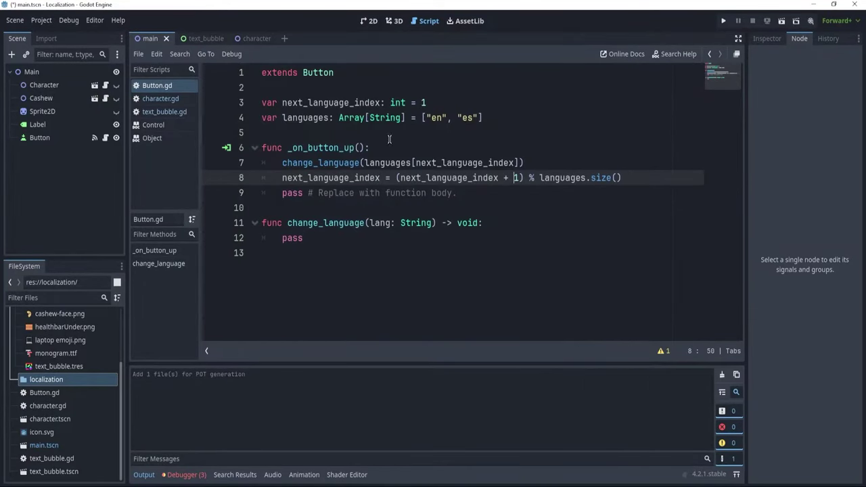
# Set the Label's Text to HELLO in the Inspector.
pyautogui.click(371, 21)
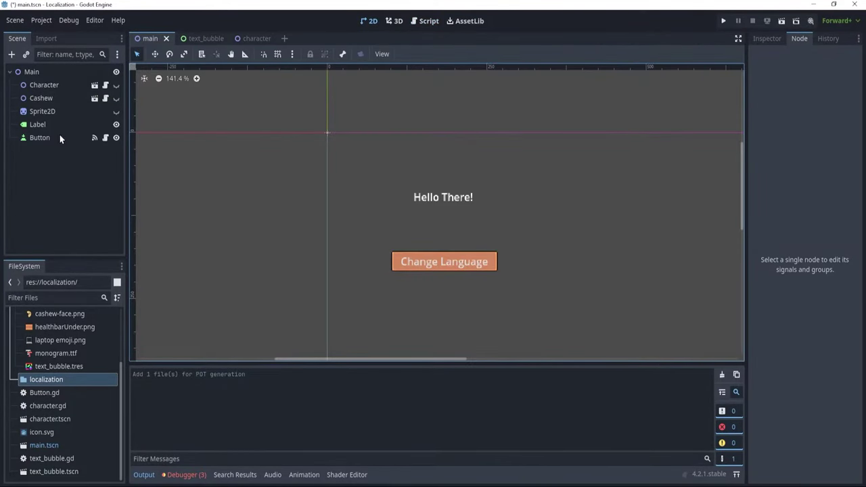
pyautogui.click(56, 125)
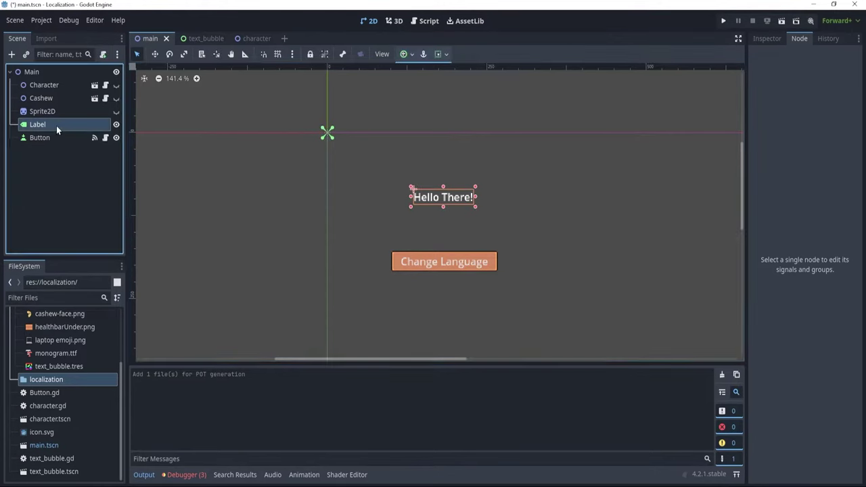
pyautogui.click(767, 38)
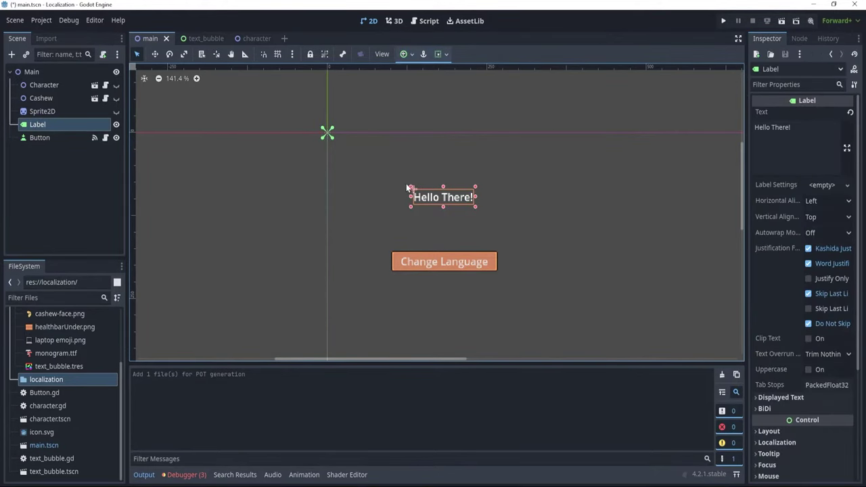
pyautogui.click(809, 127)
pyautogui.hotkey('ctrl', 'a')
pyautogui.write('HE')
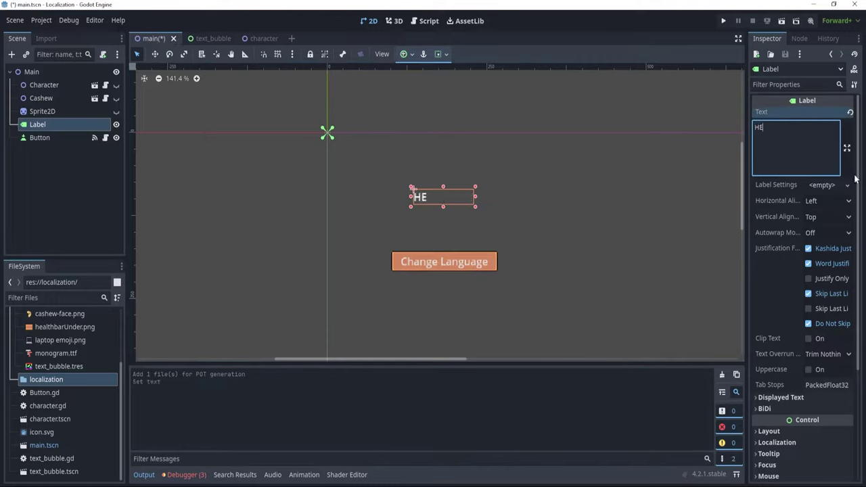
pyautogui.write('LLO')
# Change the button's text to LANGUAGE and save the scene.
pyautogui.click(50, 137)
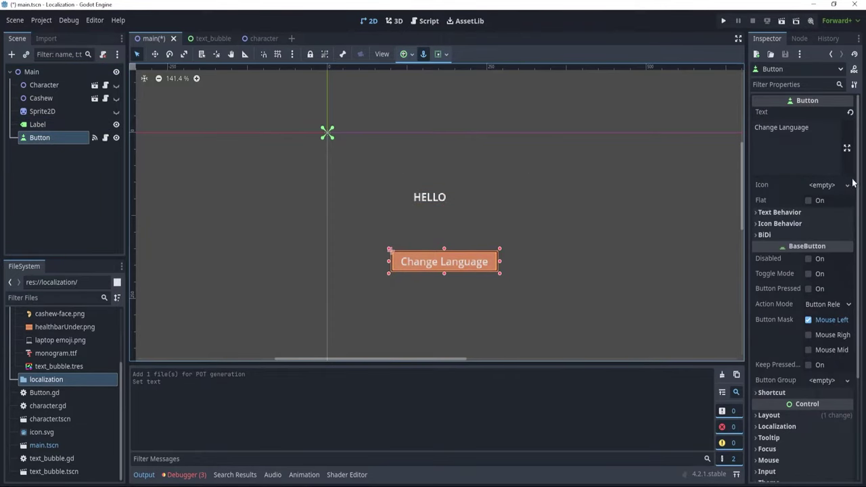
pyautogui.click(817, 127)
pyautogui.hotkey('ctrl', 'a')
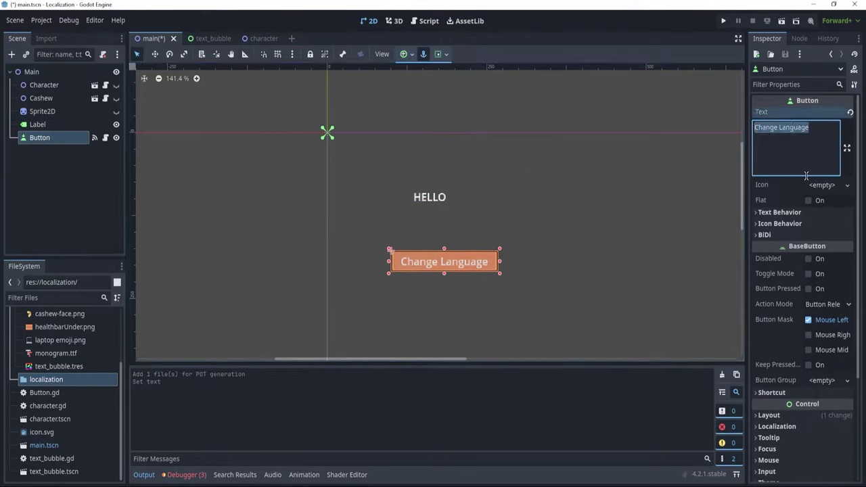
pyautogui.write('LANGUAGE')
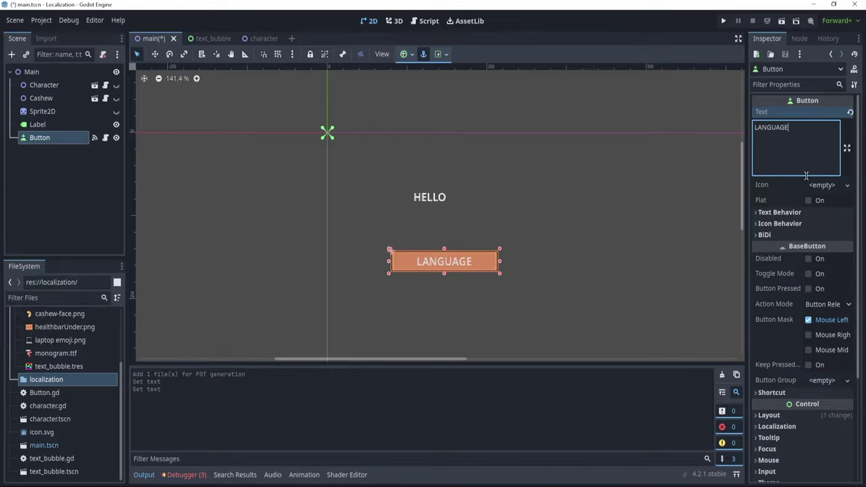
pyautogui.click(562, 212)
pyautogui.hotkey('ctrl', 's')
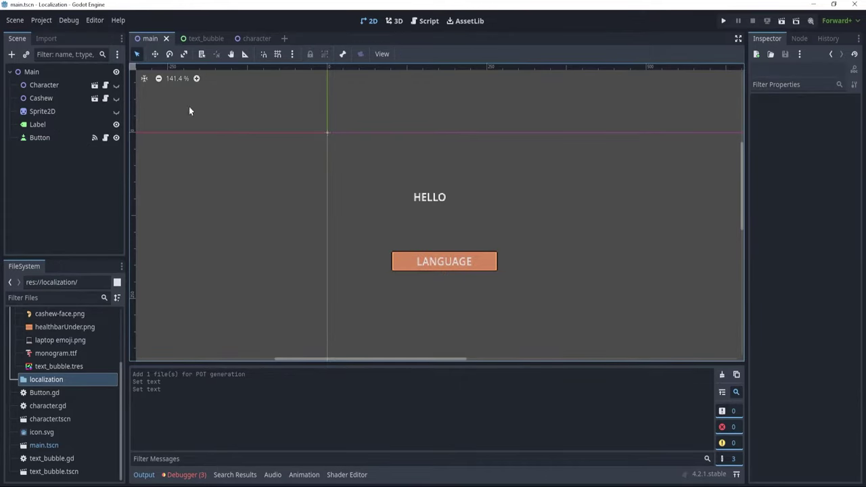
# Regenerate template.pot from main.tscn, overwriting it, then close Poedit discarding the unsaved translation.
pyautogui.click(53, 18)
pyautogui.click(55, 32)
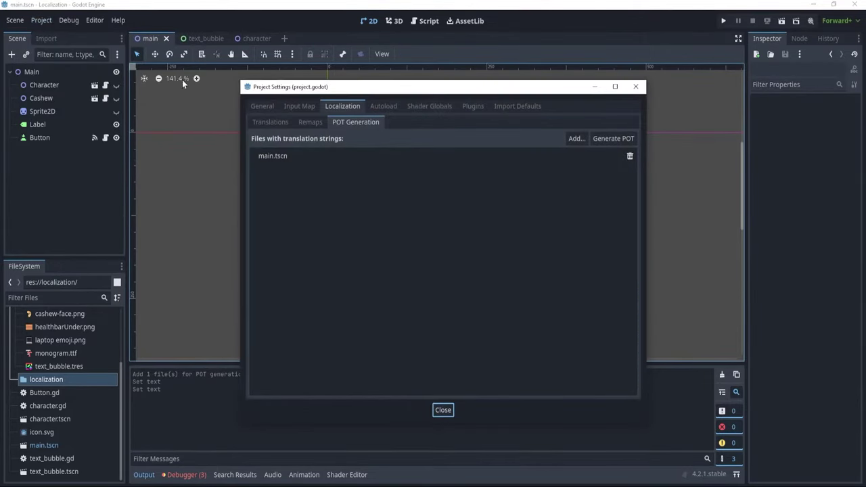
pyautogui.click(520, 156)
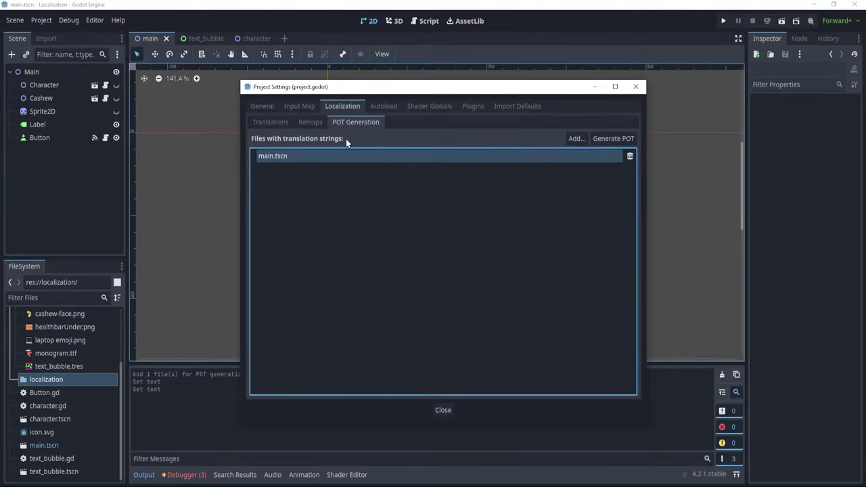
pyautogui.click(618, 138)
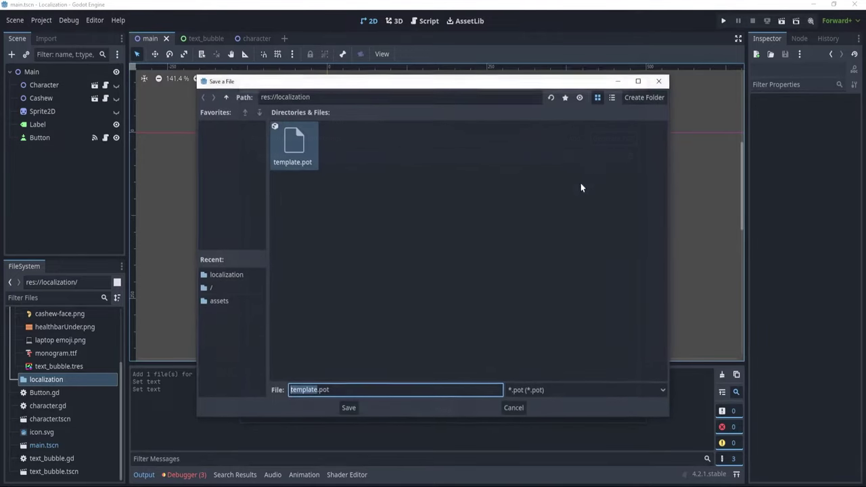
pyautogui.click(349, 409)
pyautogui.click(400, 266)
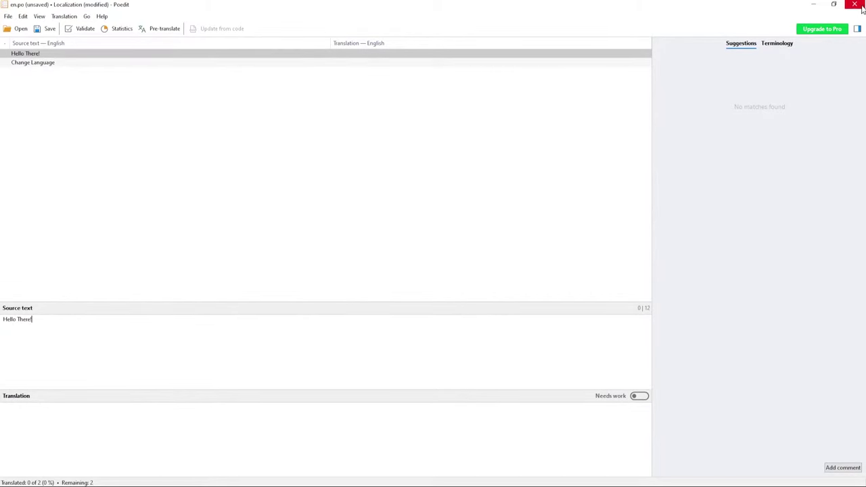
pyautogui.click(855, 5)
pyautogui.click(447, 256)
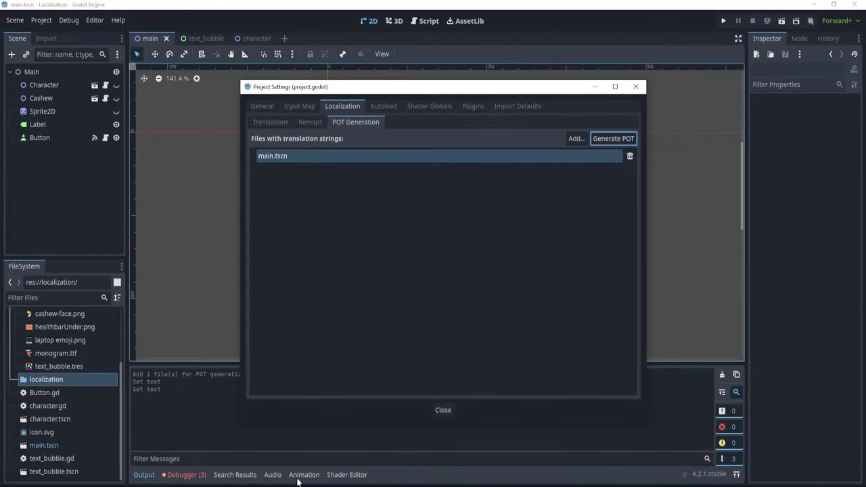
# Open template.pot in Poedit and start a new English translation.
pyautogui.doubleClick(261, 173)
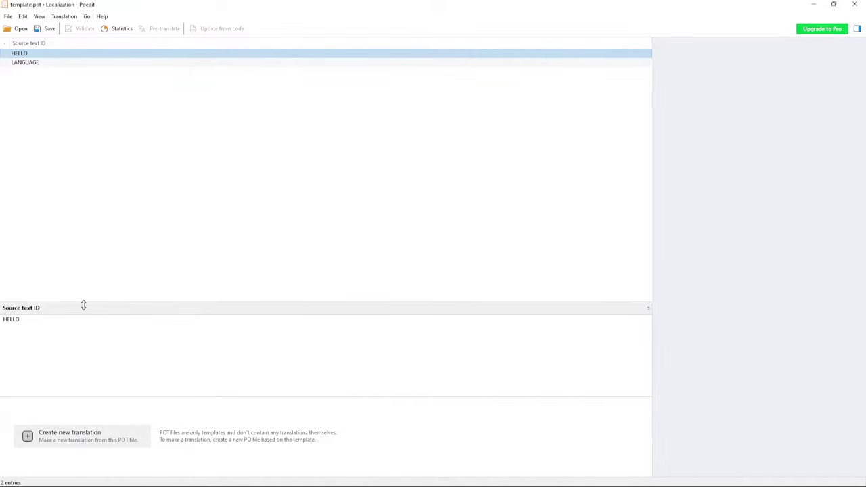
pyautogui.click(84, 443)
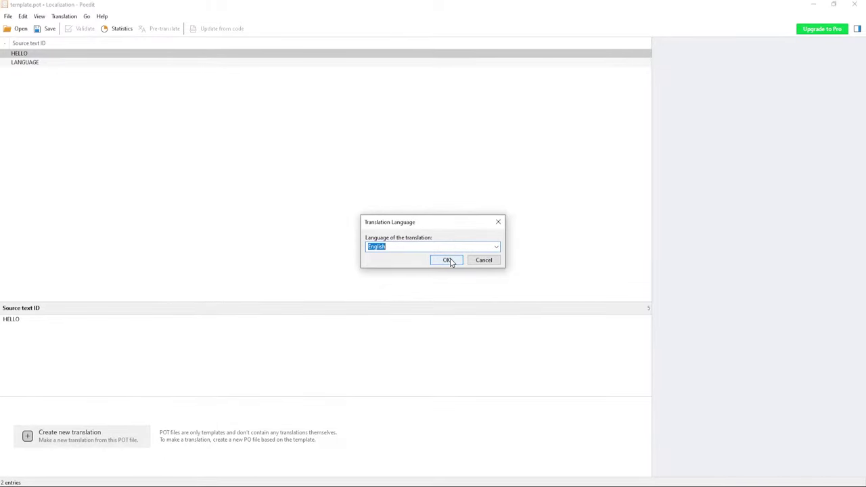
pyautogui.click(450, 260)
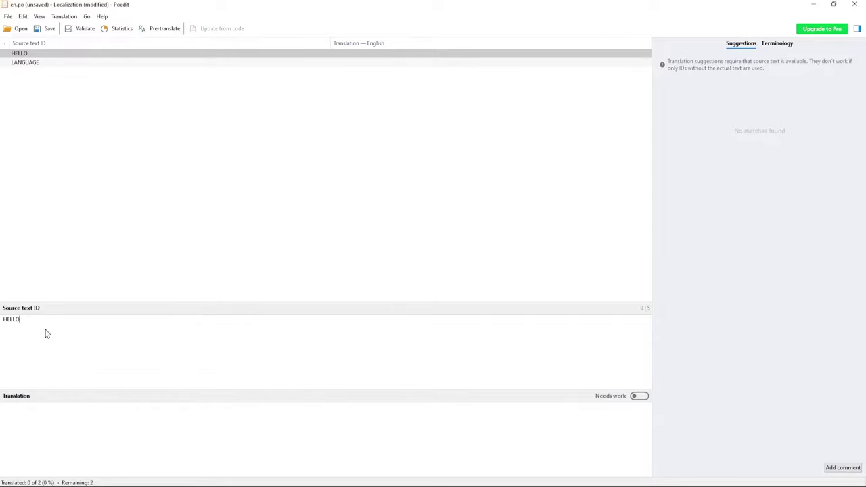
# Translate HELLO as 'Hello there!' and LANGUAGE as 'Select Language', saving as en.po.
pyautogui.click(67, 410)
pyautogui.write('Hello there!')
pyautogui.click(38, 64)
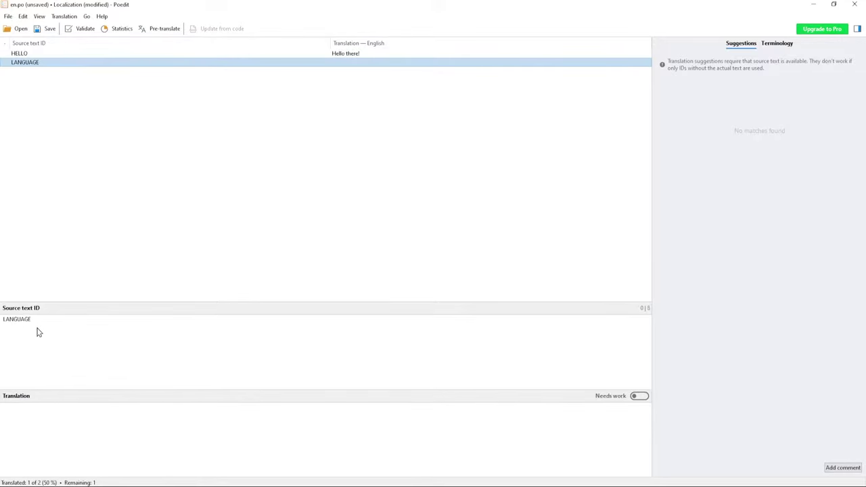
pyautogui.click(45, 413)
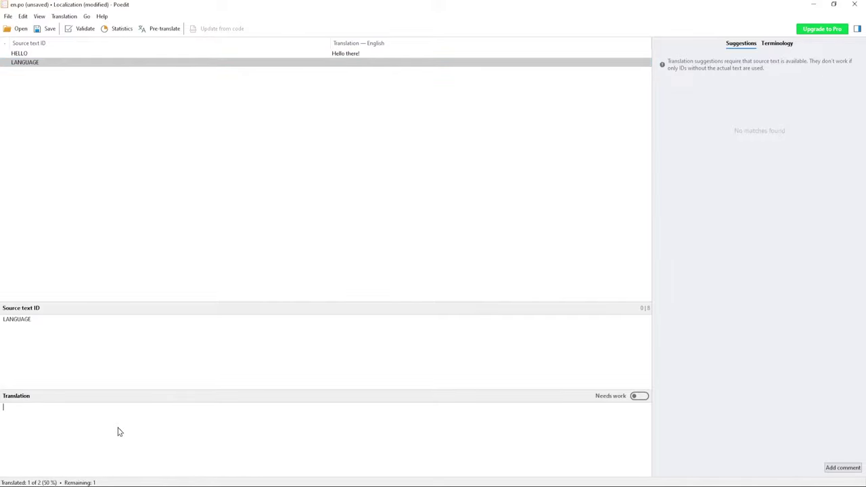
pyautogui.write('Select Language')
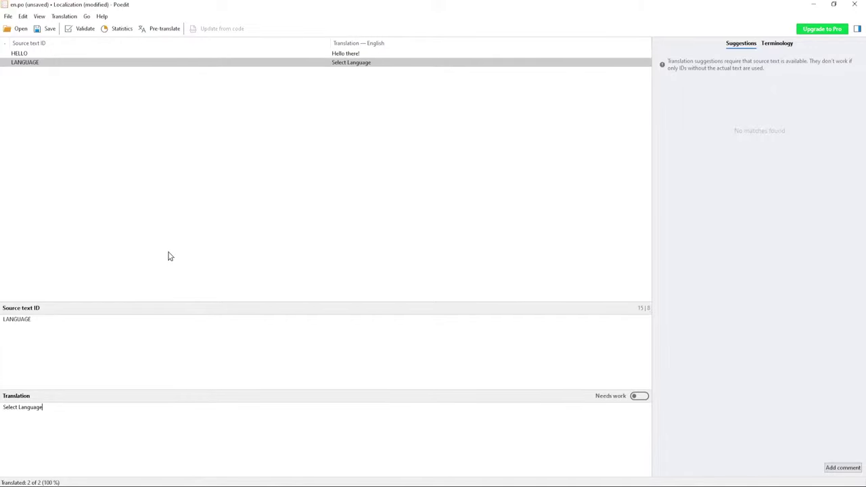
pyautogui.hotkey('ctrl', 's')
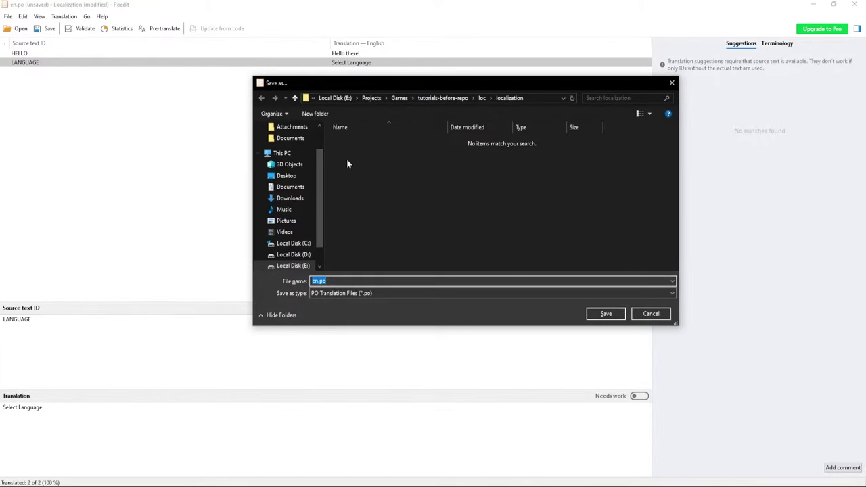
pyautogui.click(605, 314)
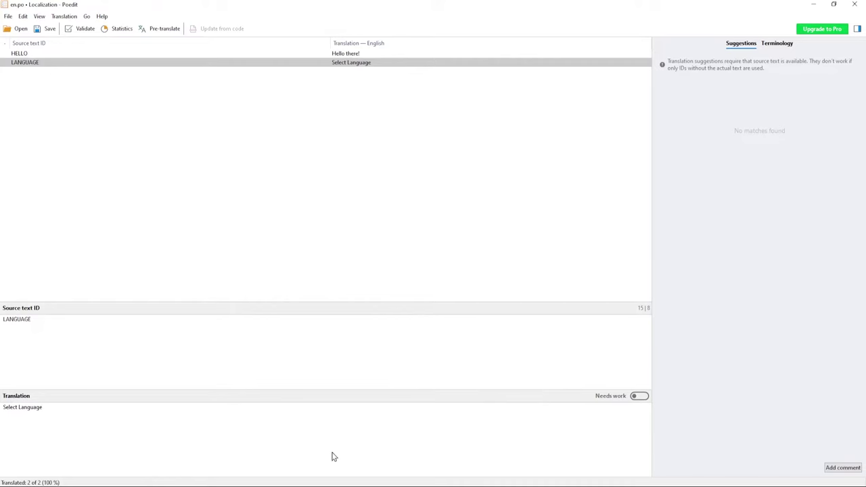
pyautogui.hotkey('alt', 'Tab')
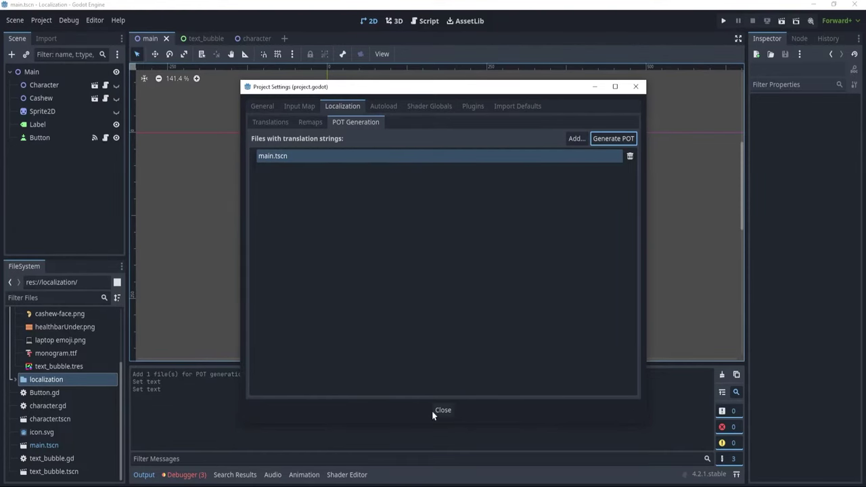
pyautogui.click(280, 122)
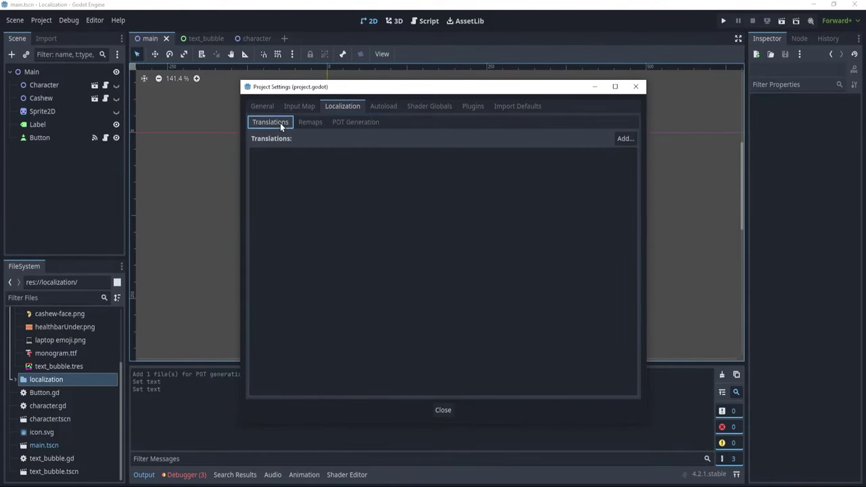
# Add localization/en.po to the project's Localization translations list.
pyautogui.click(624, 139)
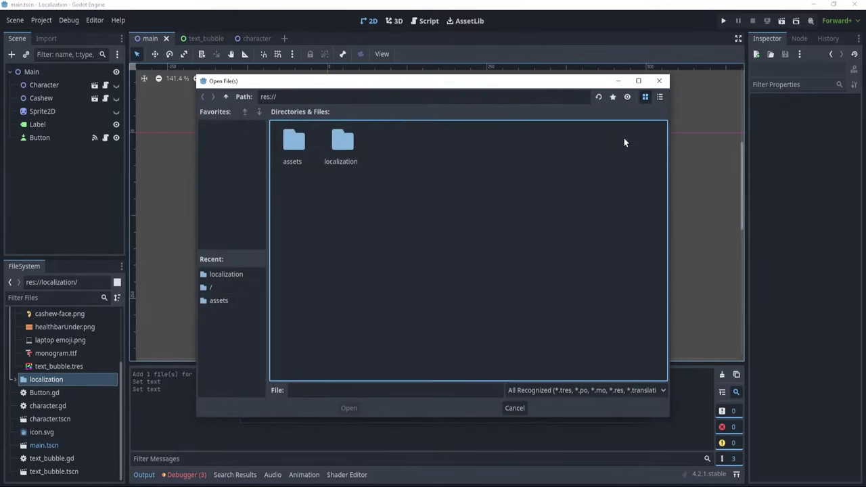
pyautogui.doubleClick(348, 147)
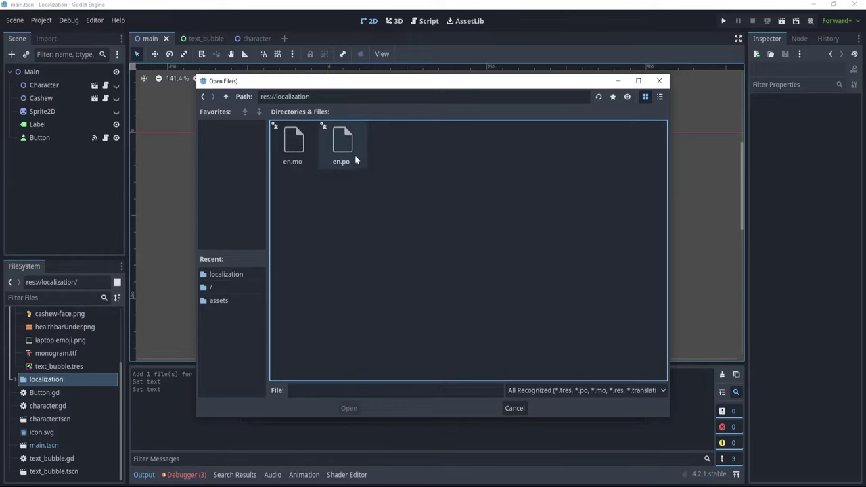
pyautogui.click(355, 157)
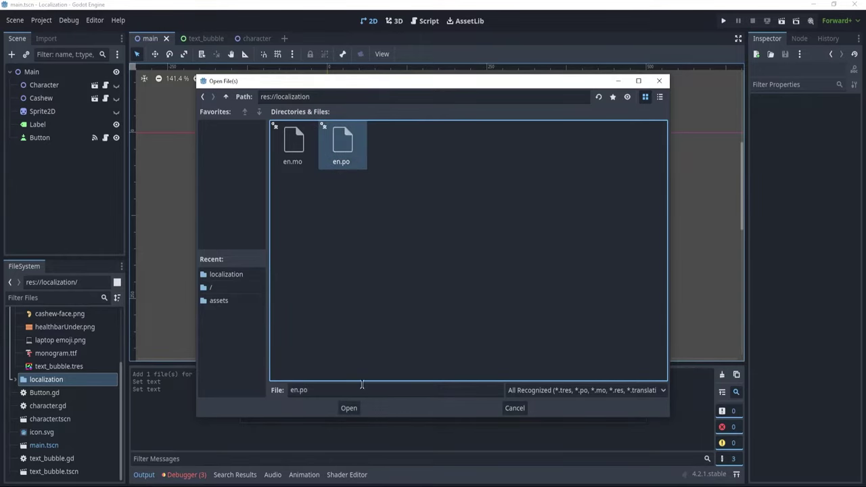
pyautogui.click(350, 408)
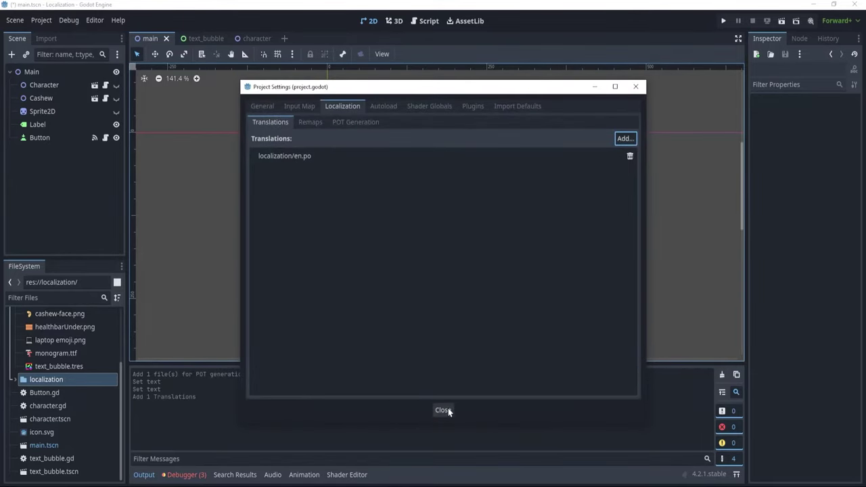
pyautogui.click(443, 410)
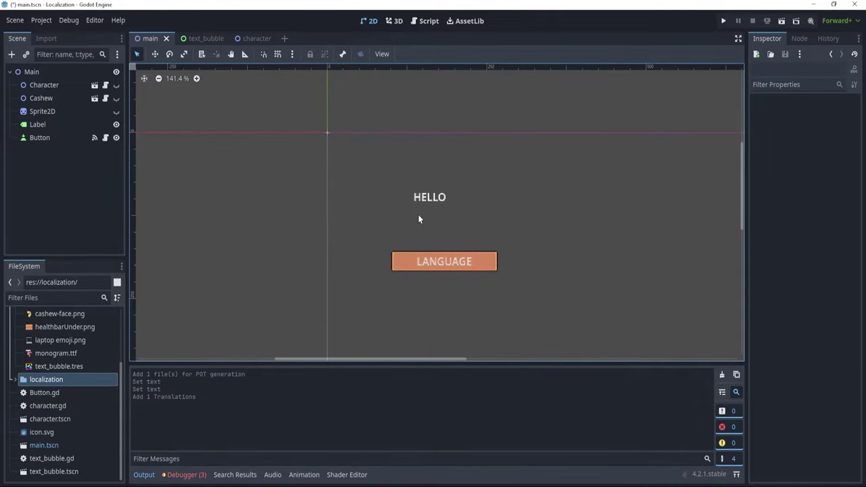
# Check the HELLO label and LANGUAGE button, then run the game to confirm 'Hello there!' appears.
pyautogui.click(420, 196)
pyautogui.click(801, 123)
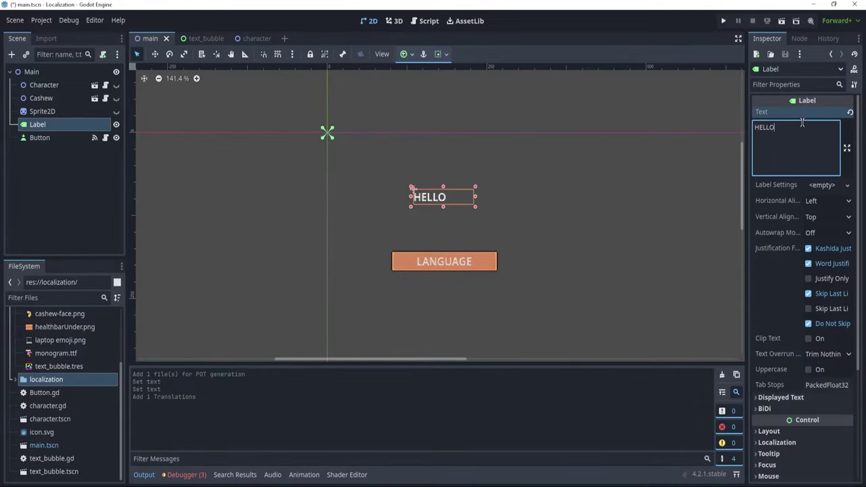
pyautogui.click(488, 264)
pyautogui.click(603, 242)
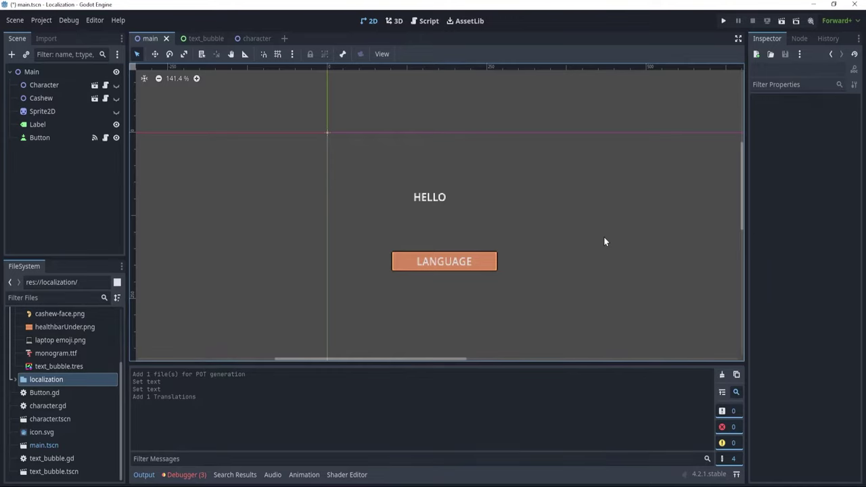
pyautogui.press('F5')
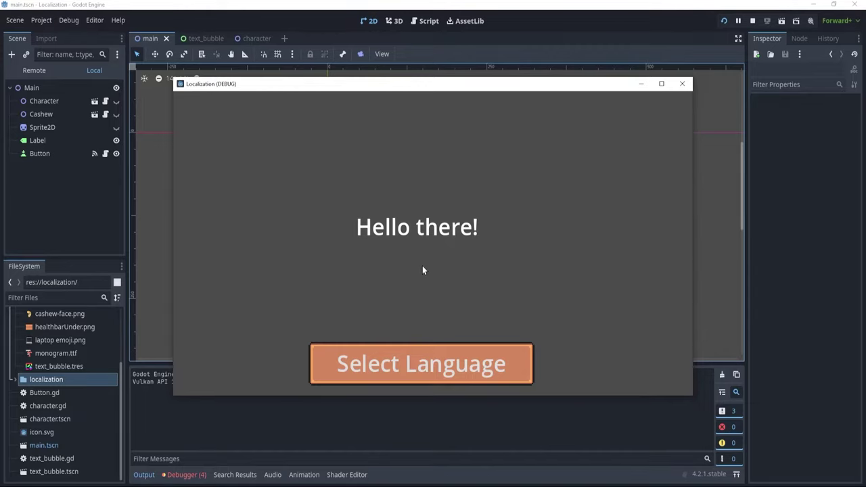
pyautogui.click(682, 83)
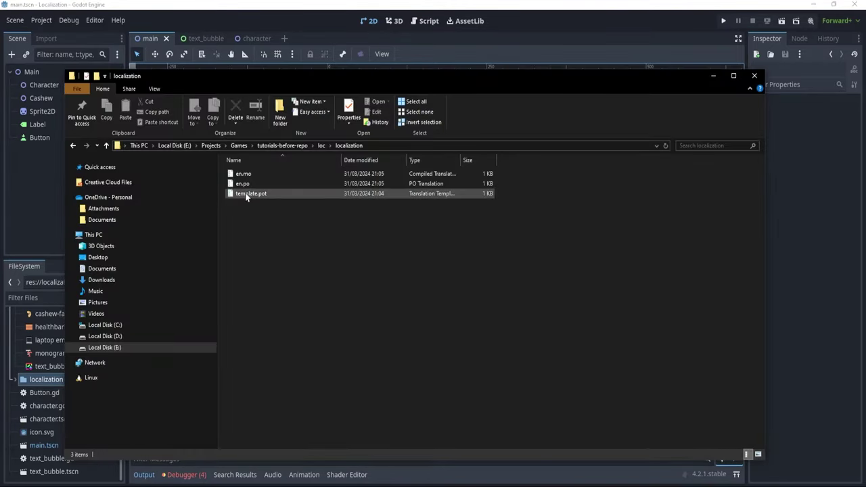
# Open template.pot from the localization folder in Poedit.
pyautogui.doubleClick(248, 196)
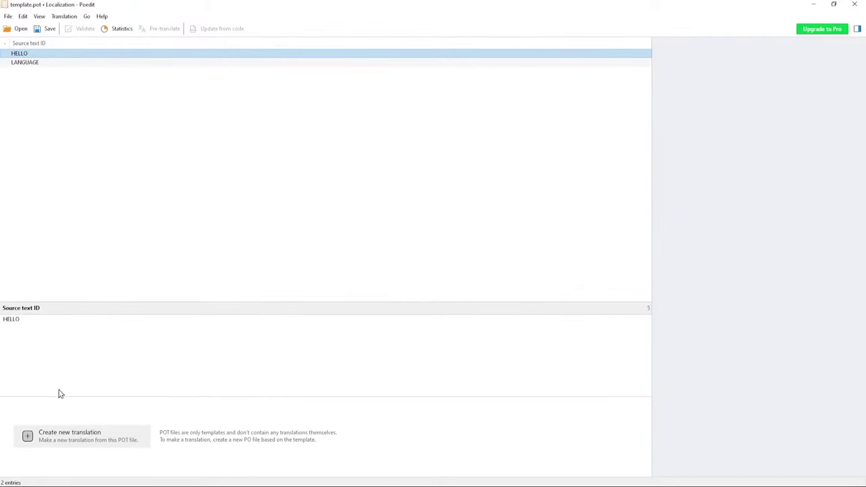
# Start a Spanish translation from the template and translate HELLO as '¡Hola!'.
pyautogui.click(78, 446)
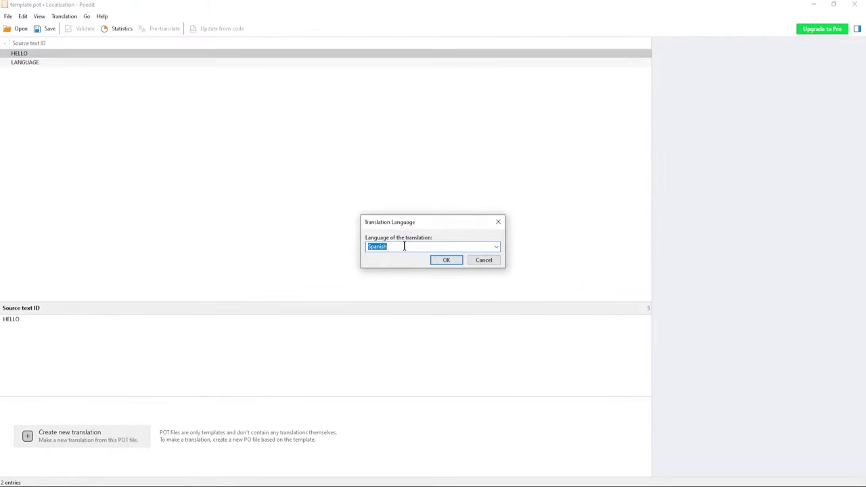
pyautogui.click(443, 261)
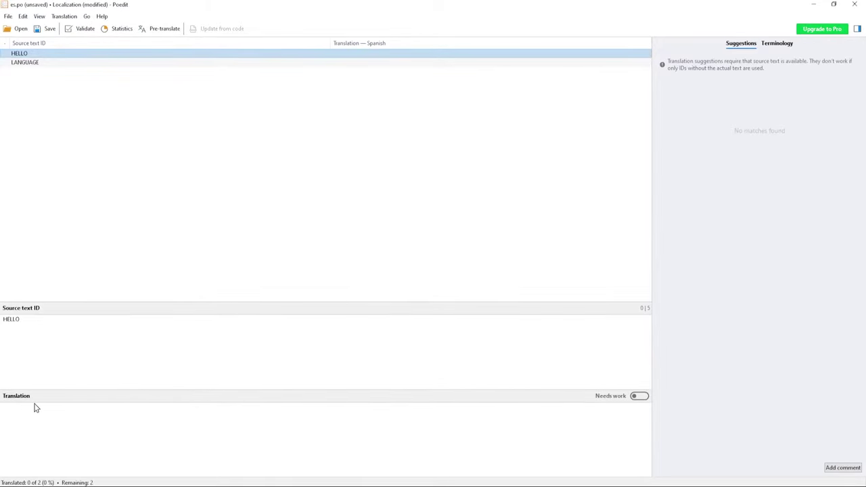
pyautogui.click(36, 418)
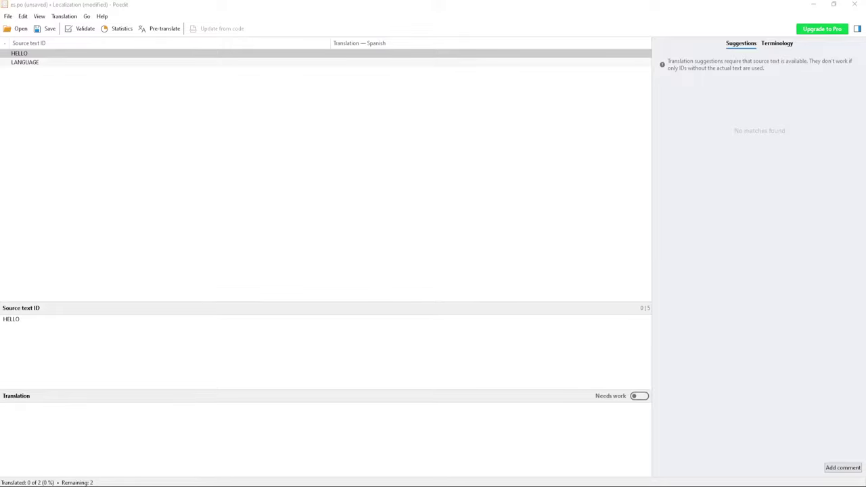
pyautogui.click(133, 427)
pyautogui.write('¡Hola!')
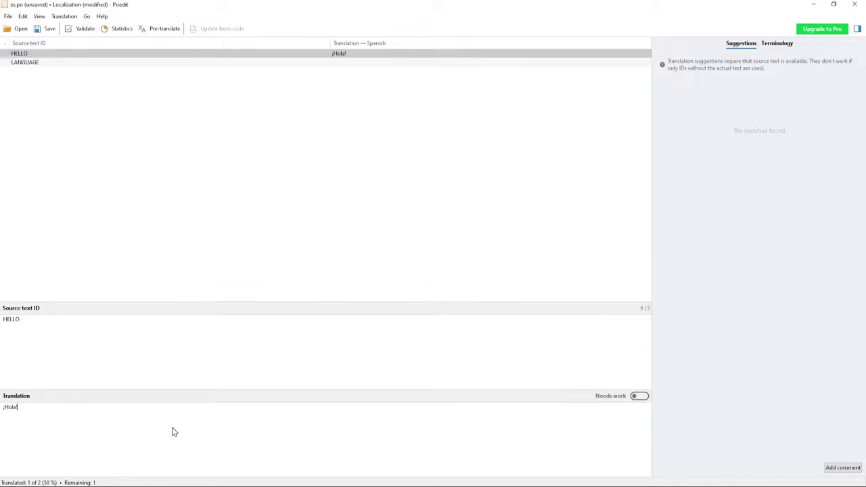
# Translate LANGUAGE as 'Cambiar idioma' and save the file as es.po in localization.
pyautogui.click(28, 62)
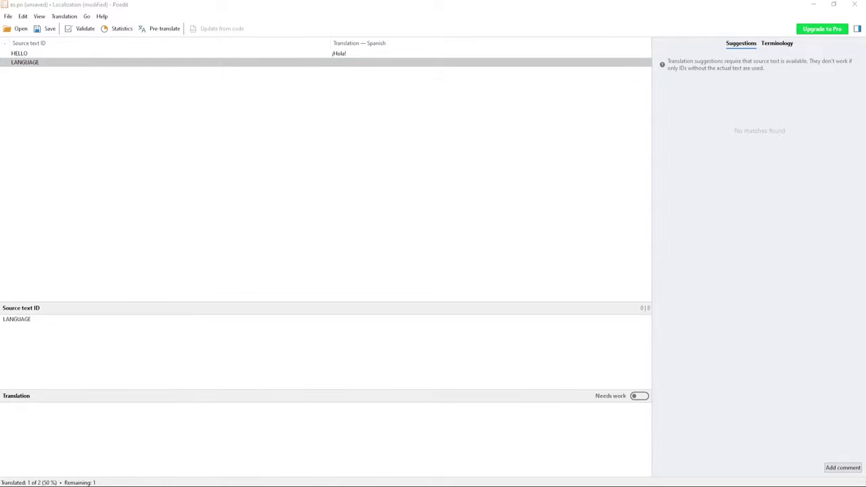
pyautogui.click(149, 431)
pyautogui.write('Cambiar idioma')
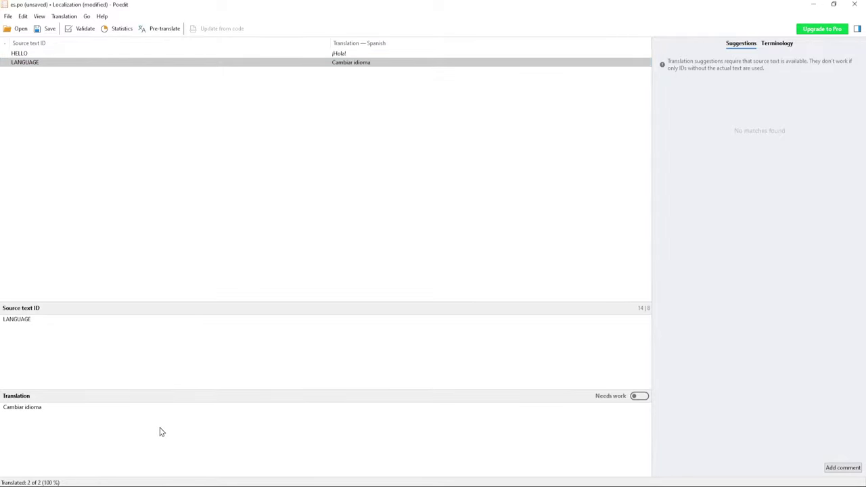
pyautogui.click(46, 29)
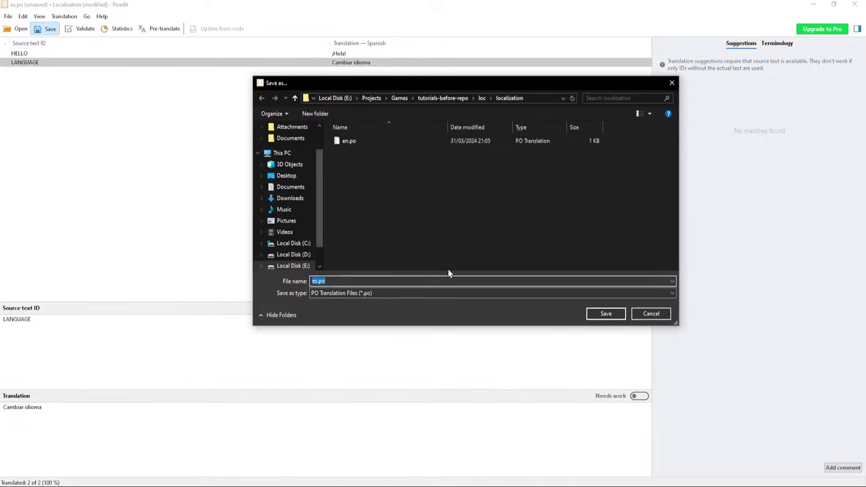
pyautogui.click(605, 314)
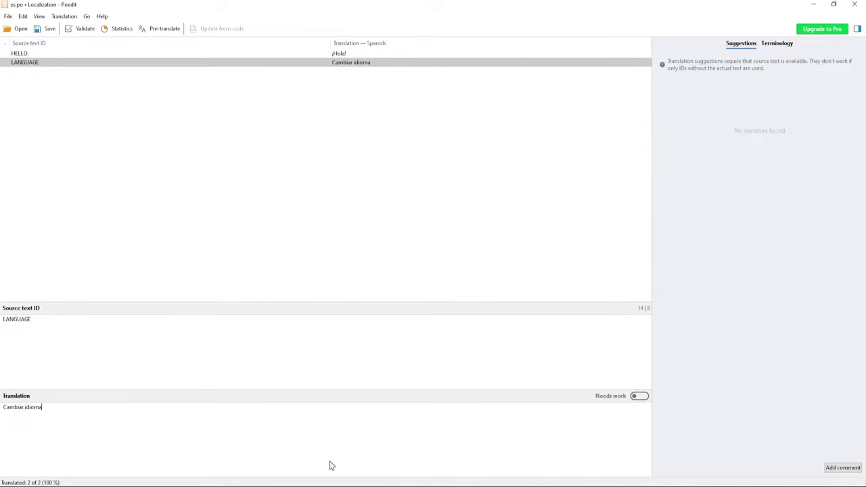
# Run the project from Godot and press Select Language; the text stays 'Hello there!'.
pyautogui.click(326, 483)
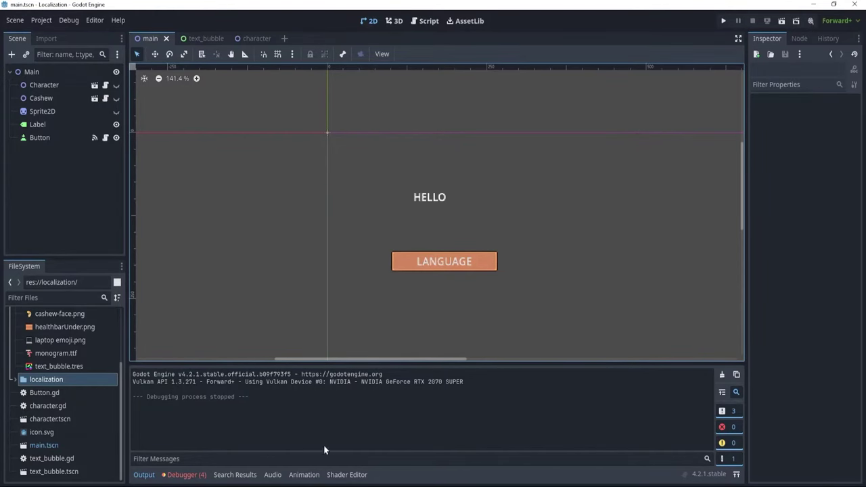
pyautogui.press('F5')
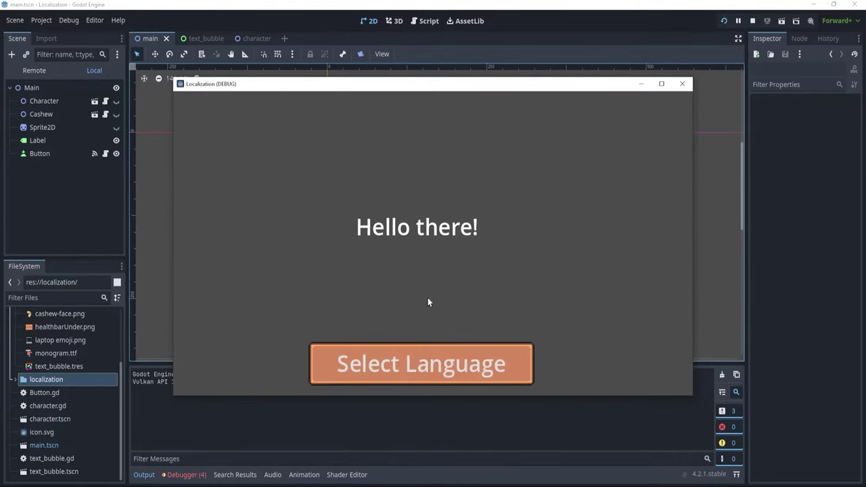
pyautogui.click(451, 359)
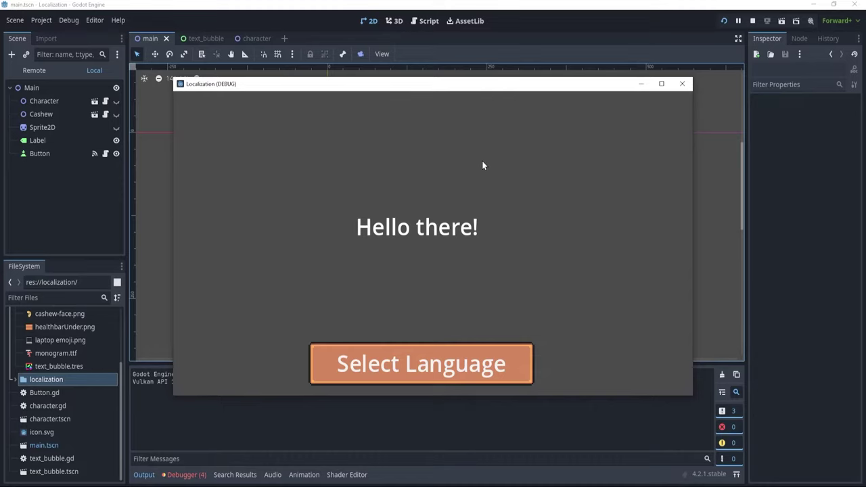
pyautogui.click(104, 202)
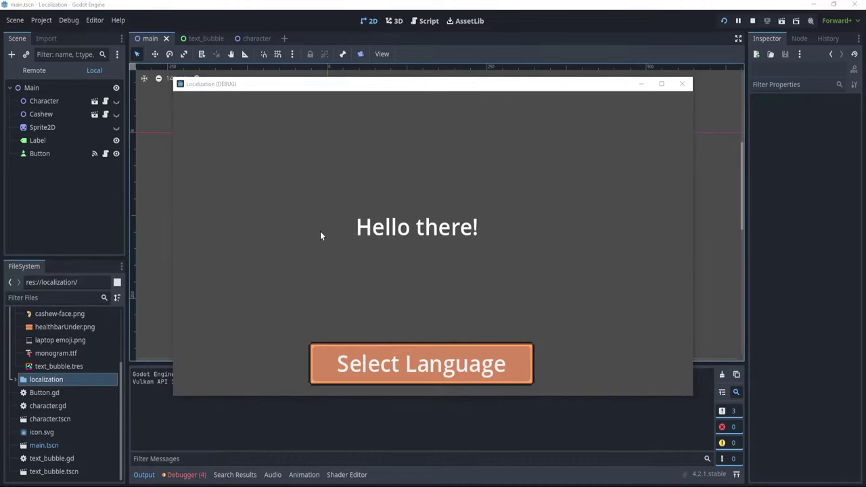
# Add TranslationServer.set_locale(lang) inside change_language in Button.gd and save the script.
pyautogui.click(682, 84)
pyautogui.click(105, 139)
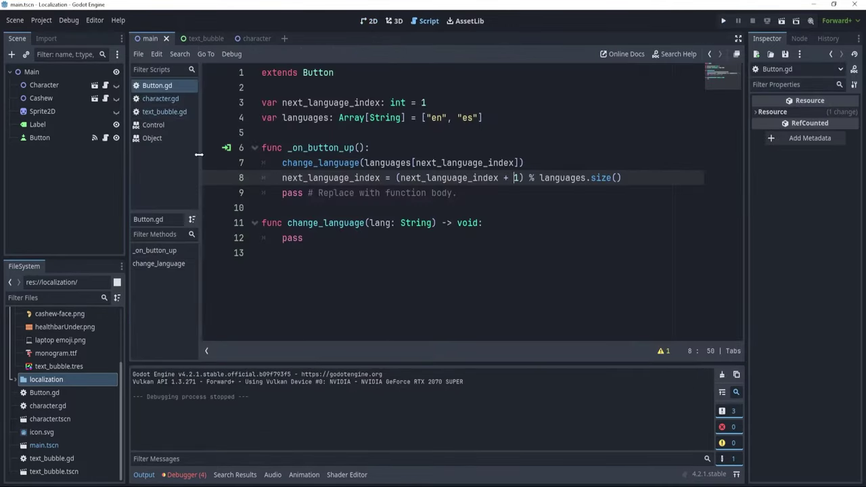
pyautogui.click(510, 224)
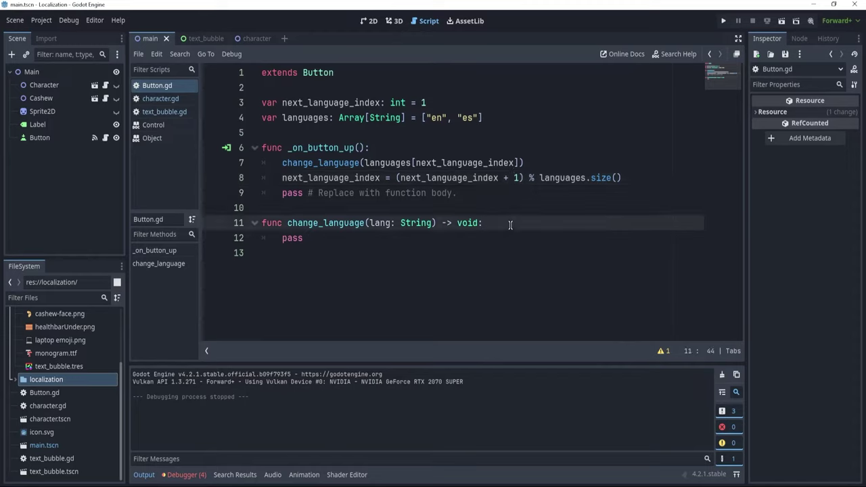
pyautogui.press('Return')
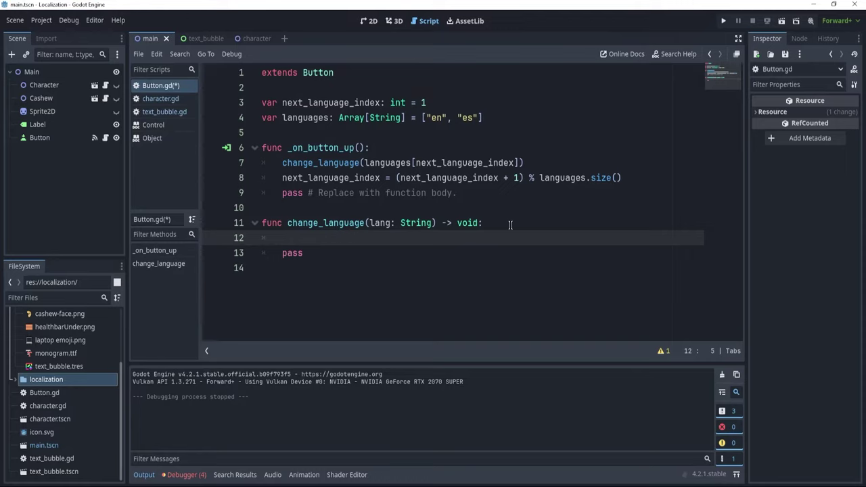
pyautogui.write('Tran')
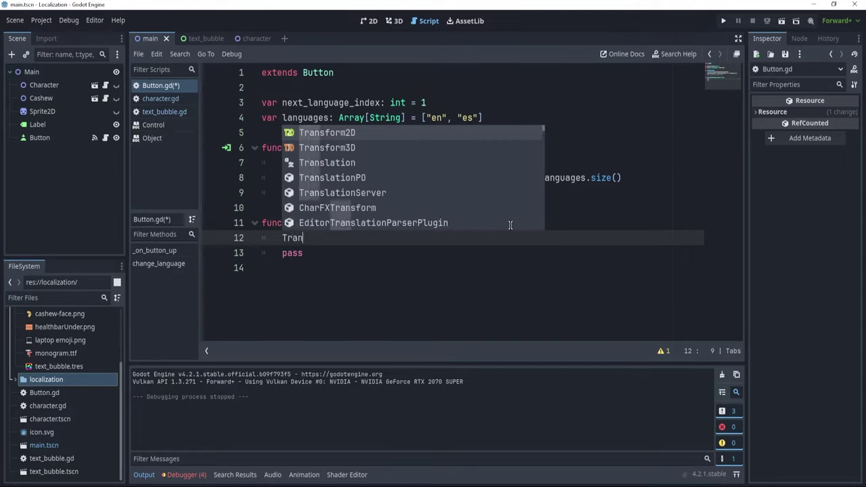
pyautogui.write('slationServer')
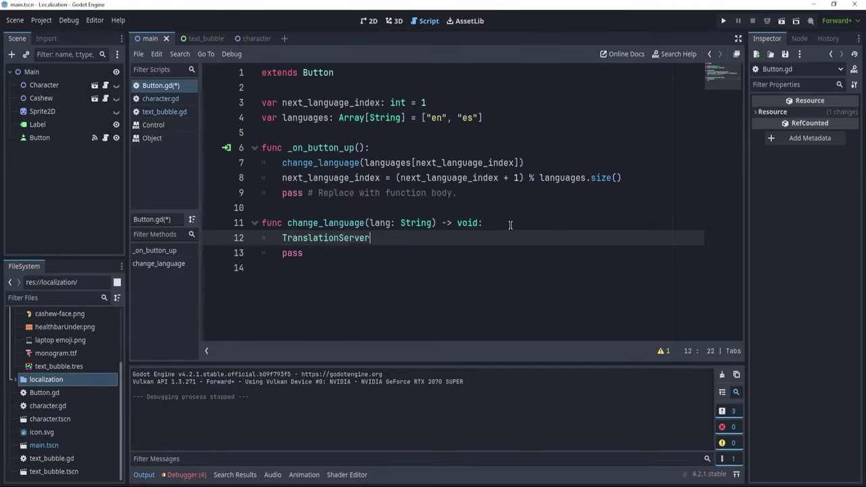
pyautogui.write('.set')
pyautogui.press('Return')
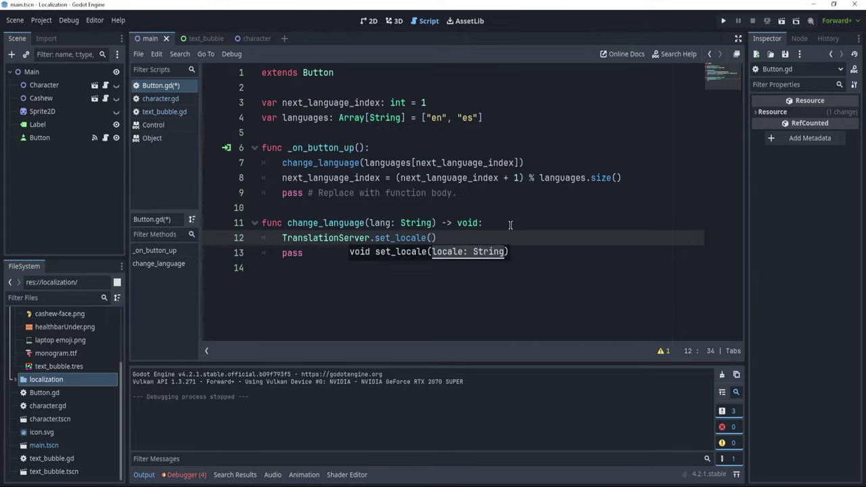
pyautogui.write('lang)')
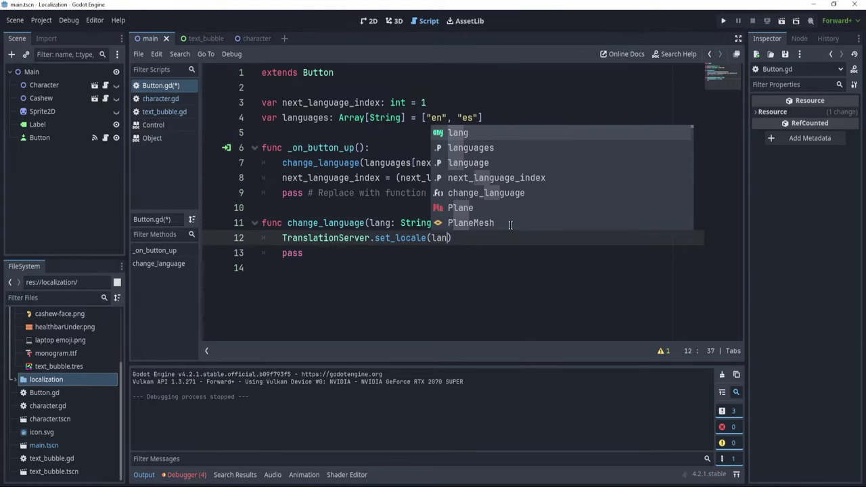
pyautogui.hotkey('ctrl', 's')
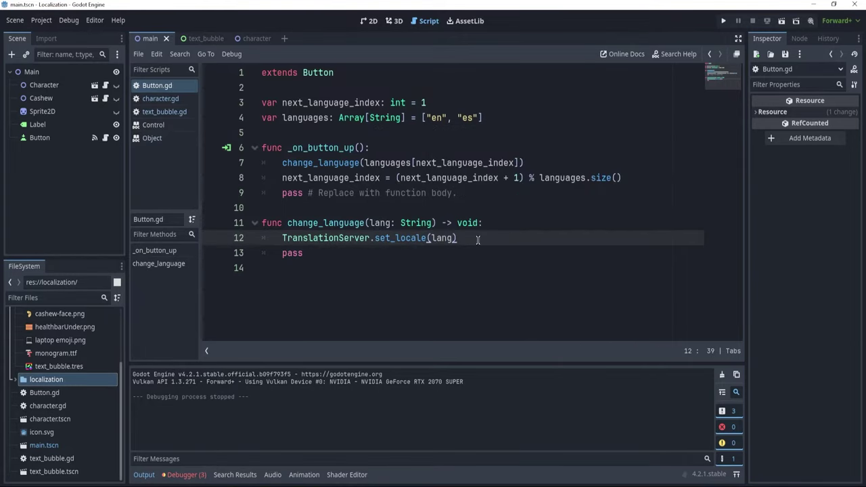
# Point out the en and es locale codes, then open the project's Localization settings.
pyautogui.doubleClick(436, 118)
pyautogui.doubleClick(467, 118)
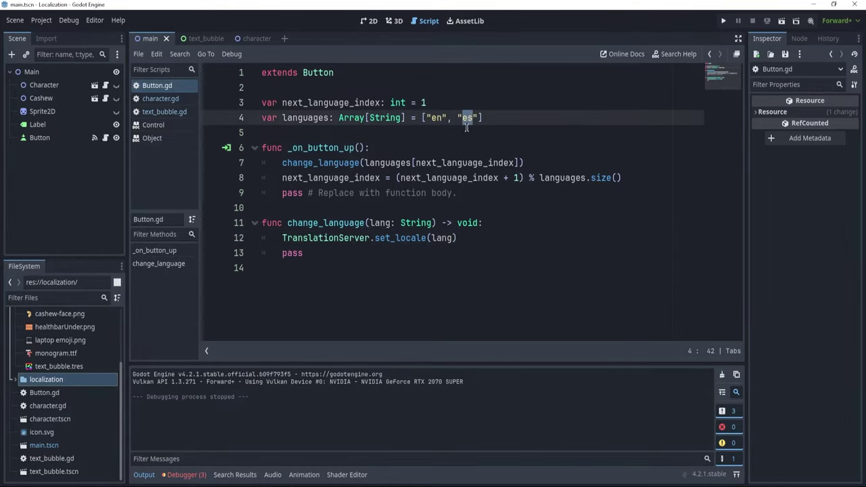
pyautogui.click(412, 193)
pyautogui.click(42, 20)
pyautogui.click(59, 31)
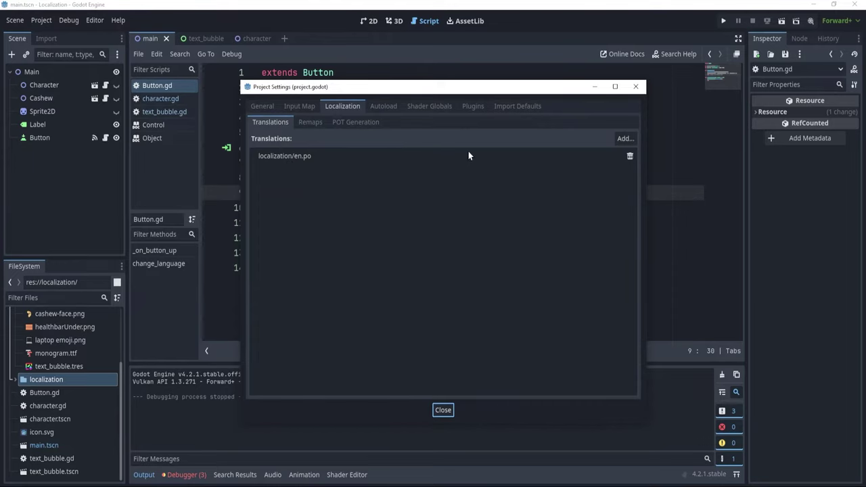
# Add es.po to the project's translations alongside en.po.
pyautogui.click(620, 138)
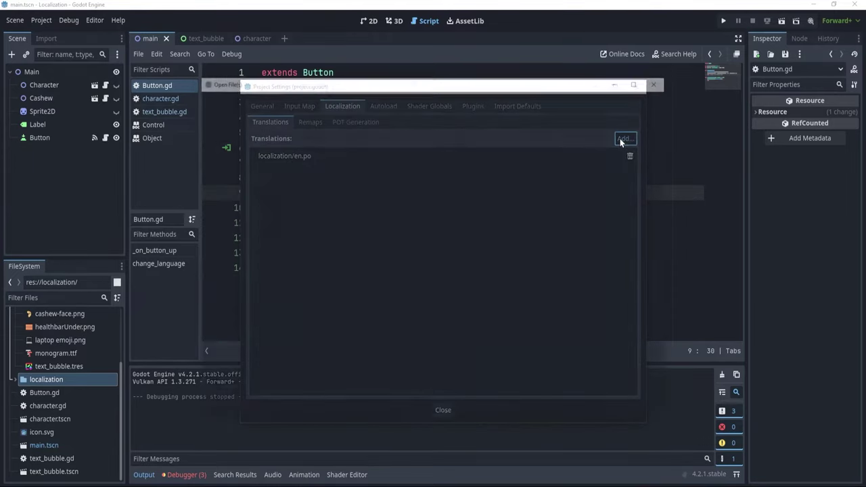
pyautogui.click(437, 140)
pyautogui.click(349, 409)
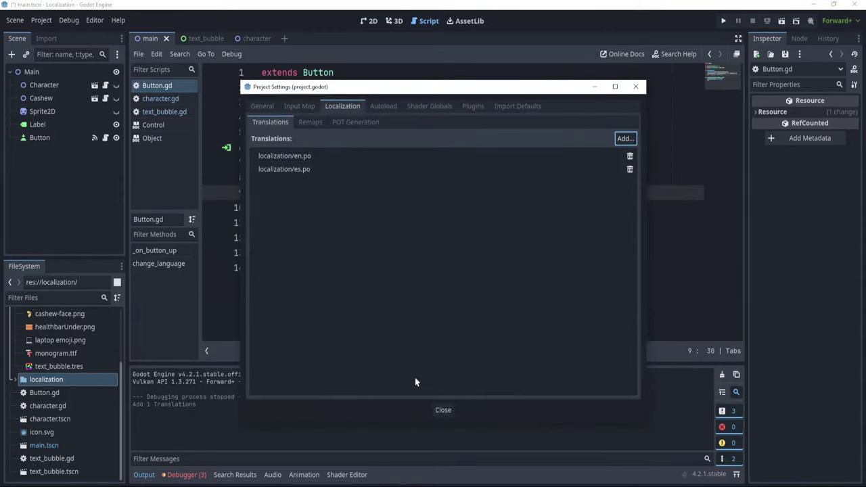
pyautogui.click(443, 409)
# Run the game and toggle the button between Spanish '¡Hola!' and English several times.
pyautogui.click(405, 257)
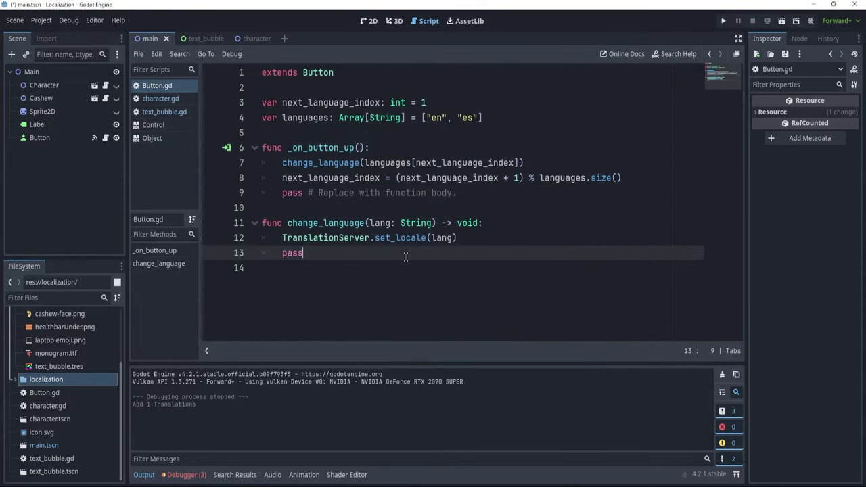
pyautogui.press('F5')
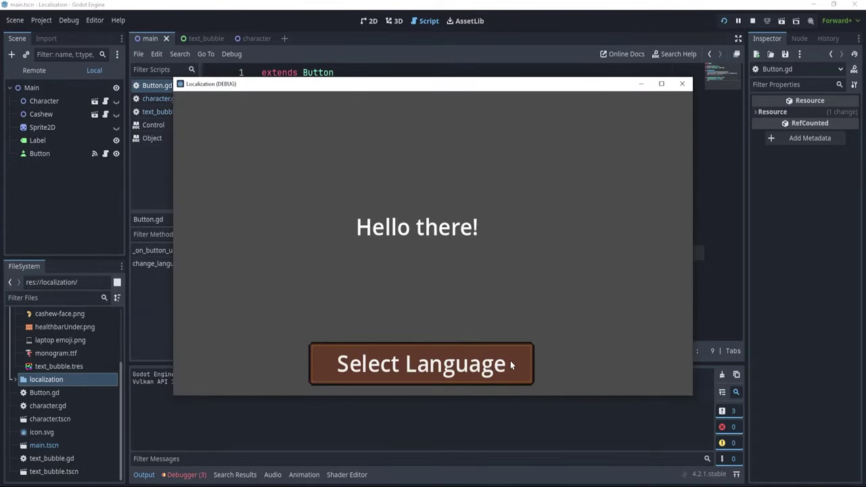
pyautogui.click(510, 360)
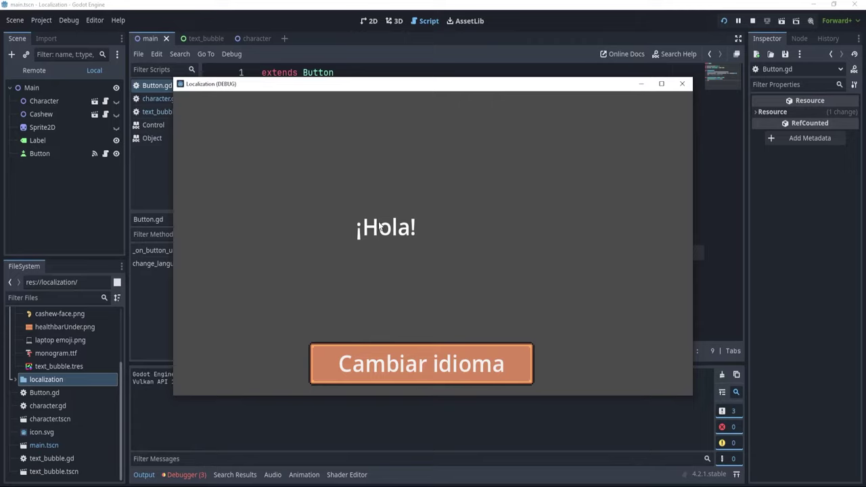
pyautogui.click(484, 359)
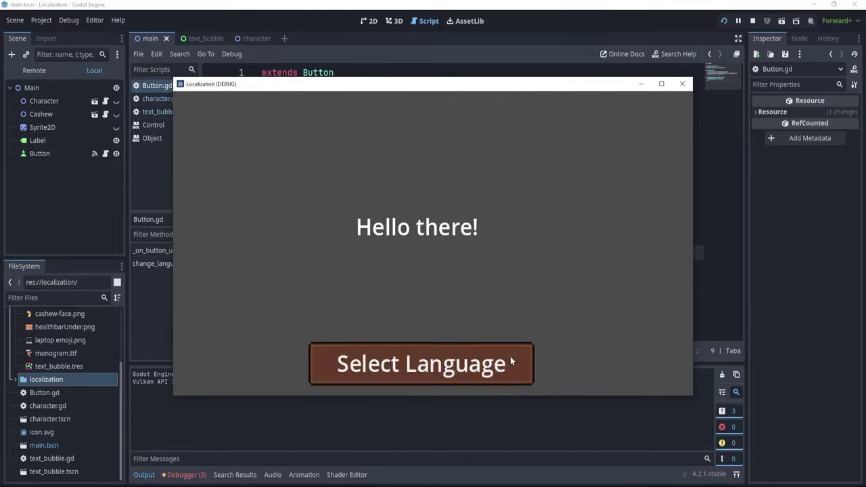
pyautogui.click(514, 365)
pyautogui.click(519, 370)
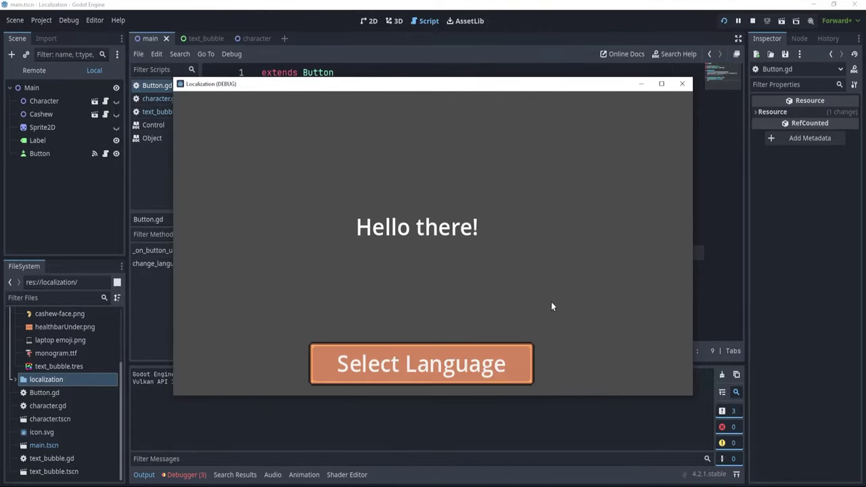
pyautogui.click(528, 363)
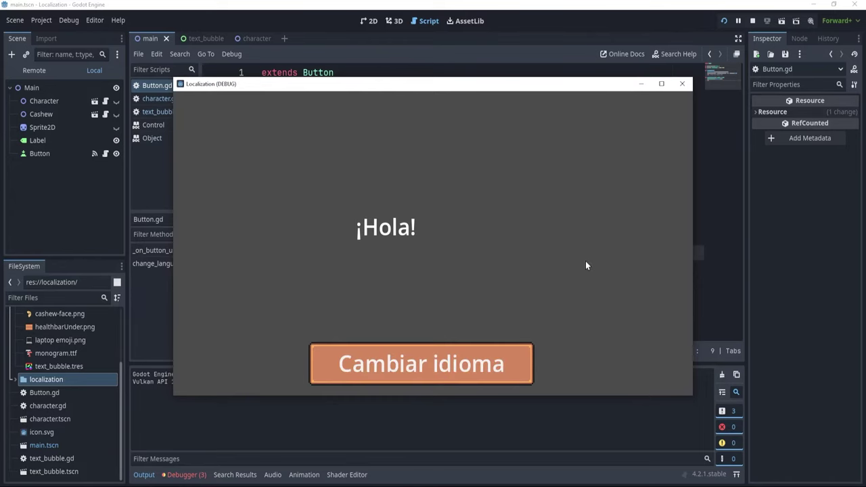
pyautogui.click(682, 84)
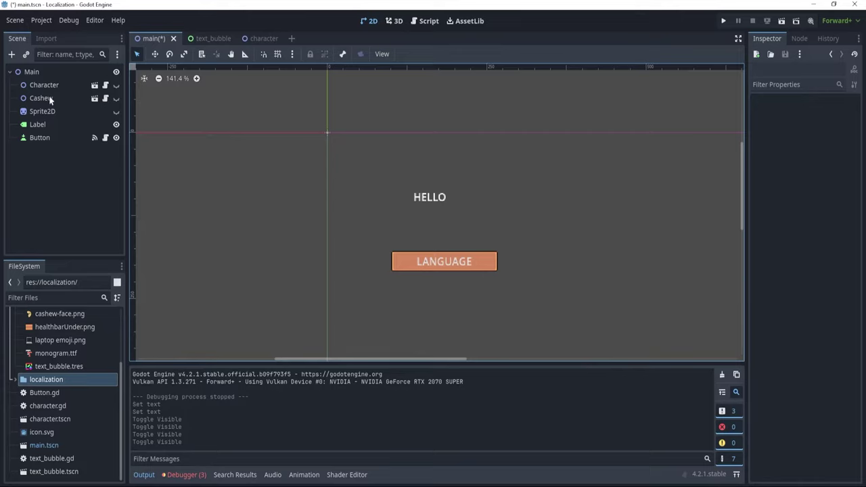
# Hide the Label node and make Sprite2D, Cashew and Character visible in the Scene dock.
pyautogui.click(116, 126)
pyautogui.click(116, 111)
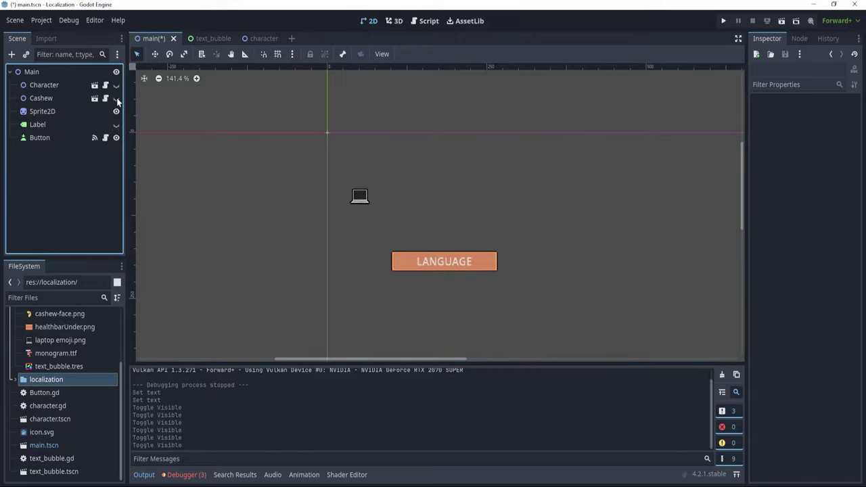
pyautogui.click(115, 98)
pyautogui.click(116, 85)
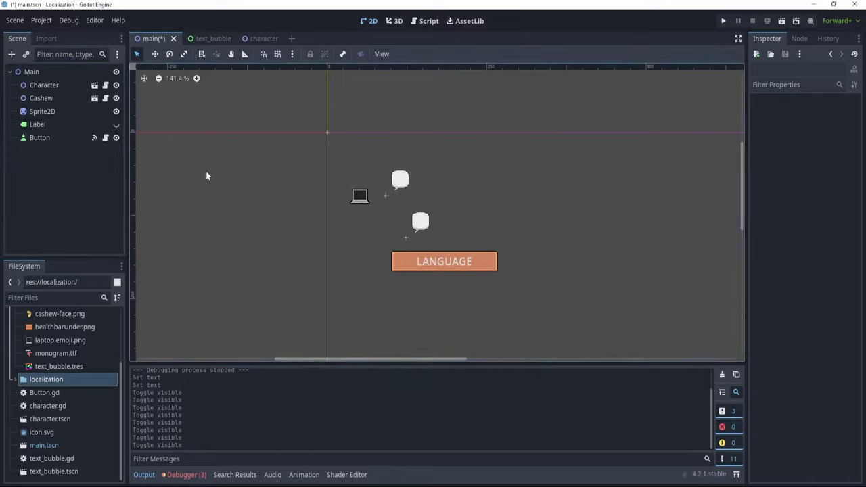
# Save the main scene and run it to view both English speech bubbles.
pyautogui.click(48, 102)
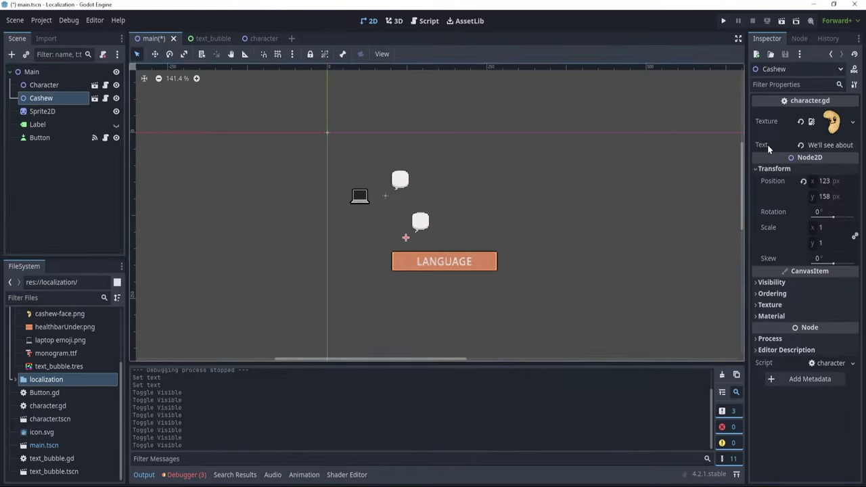
pyautogui.hotkey('ctrl', 's')
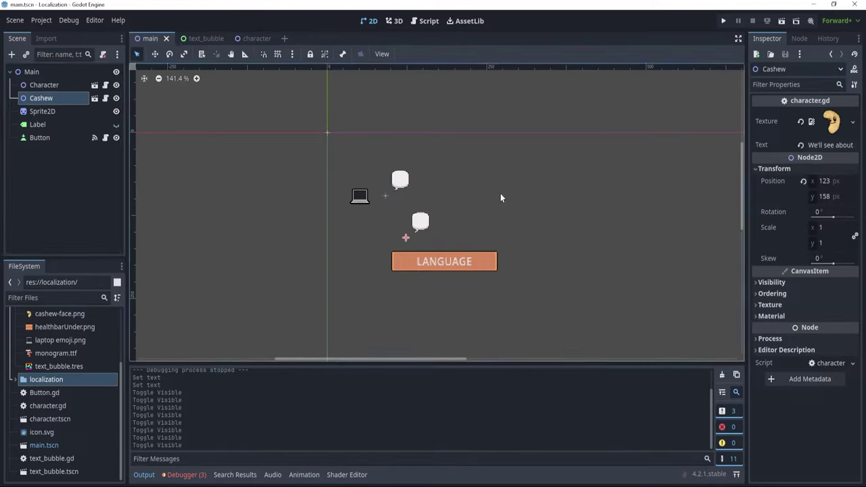
pyautogui.press('F5')
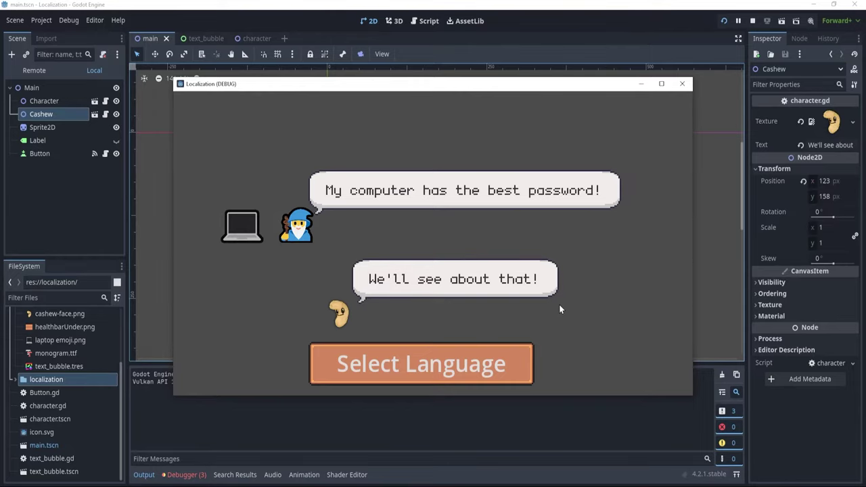
# Set Character's Inspector Text to COMPUTER and Cashew's to CASHEW, then save the scene.
pyautogui.click(683, 83)
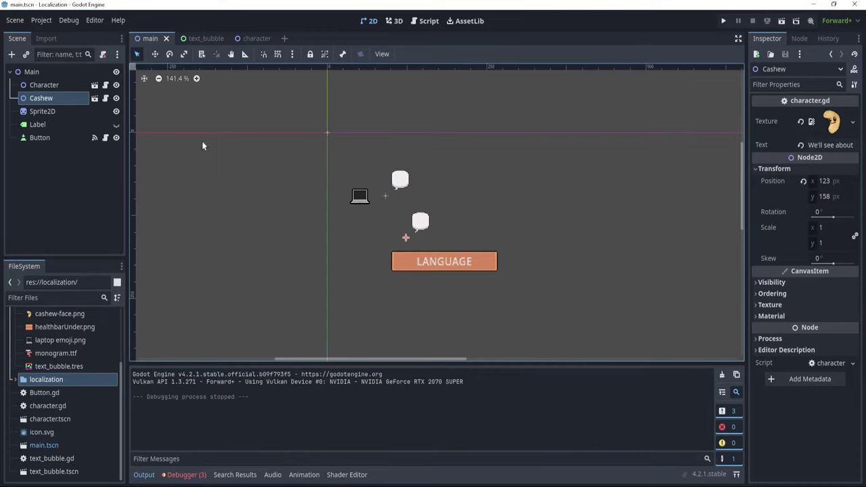
pyautogui.click(44, 84)
pyautogui.click(836, 146)
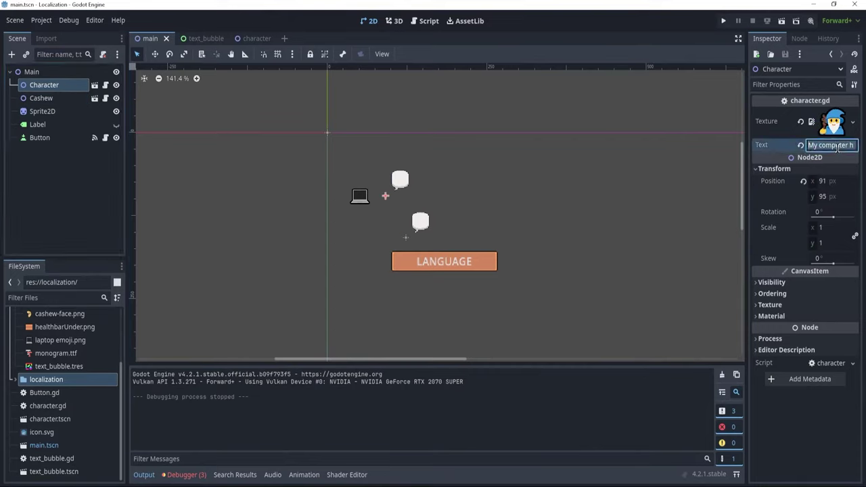
pyautogui.write('COMPUTER')
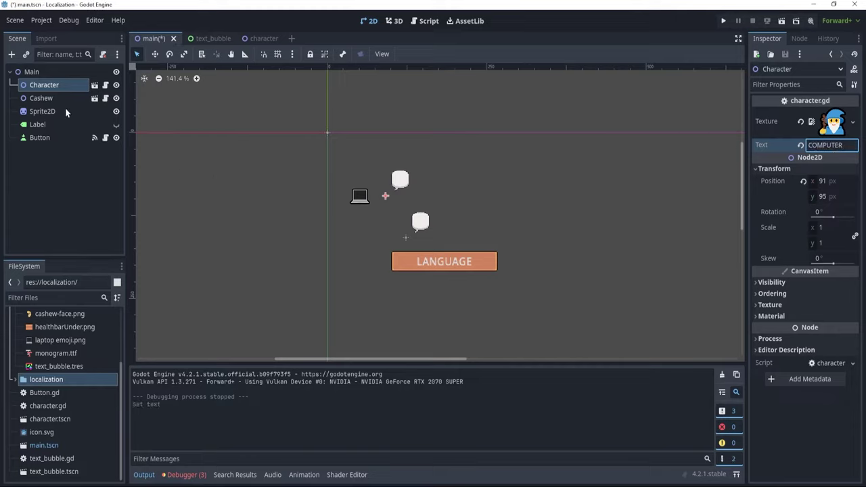
pyautogui.click(49, 98)
pyautogui.click(842, 145)
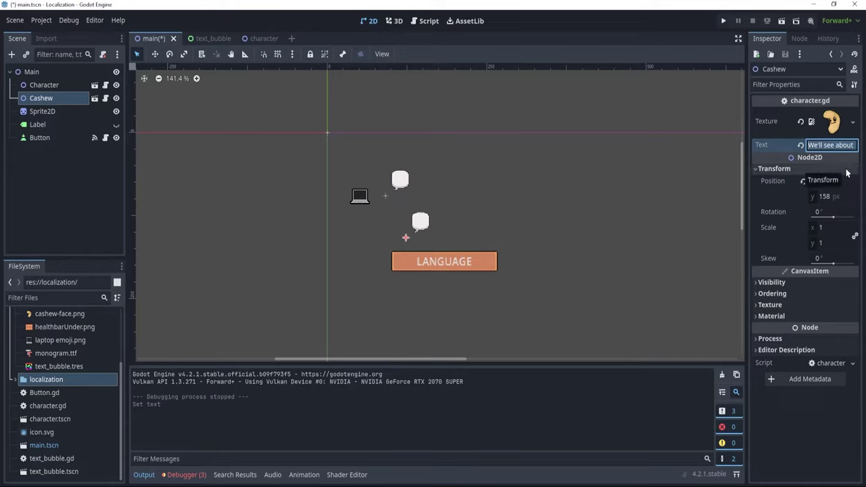
pyautogui.write('CASHEW')
pyautogui.click(667, 192)
pyautogui.hotkey('ctrl', 's')
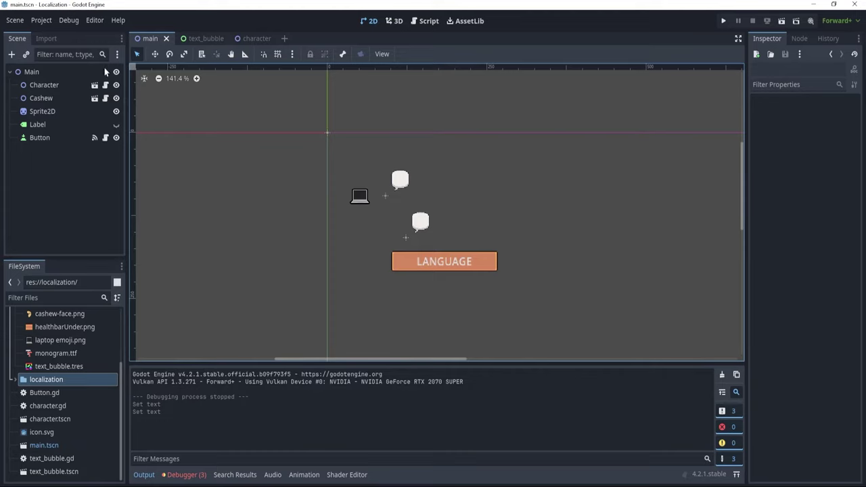
# Generate a POT from main.tscn under POT Generation, overwriting template.pot.
pyautogui.click(41, 20)
pyautogui.click(54, 31)
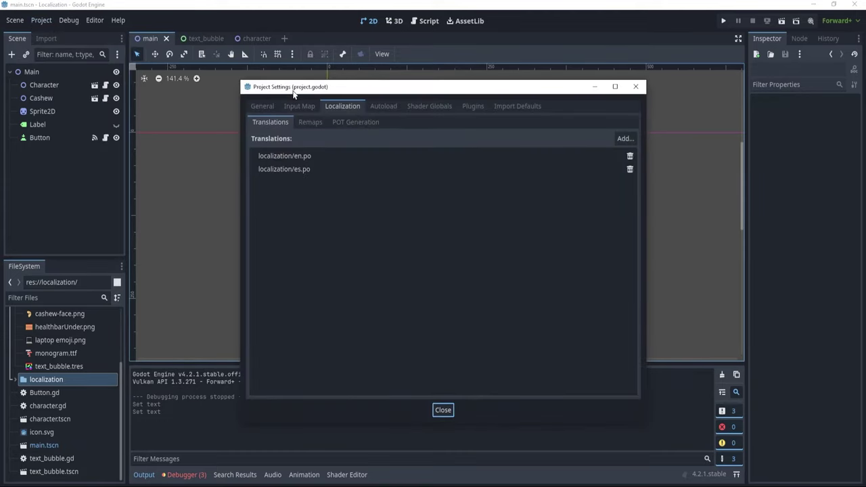
pyautogui.click(347, 122)
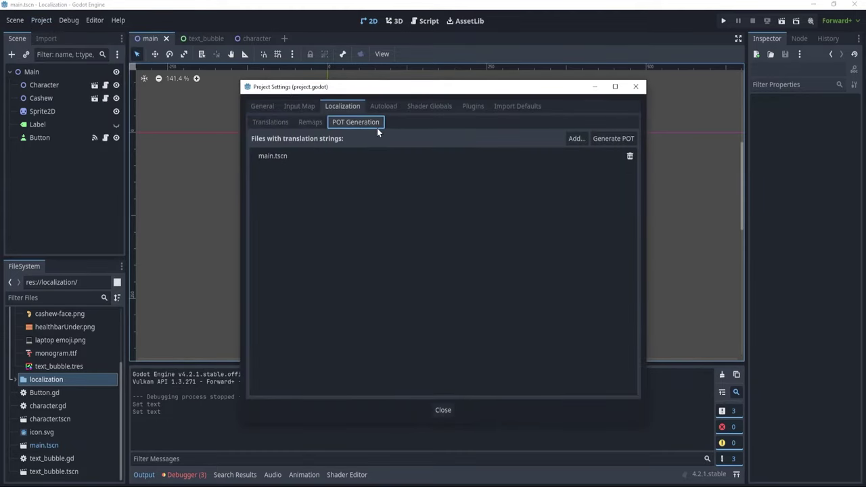
pyautogui.click(534, 156)
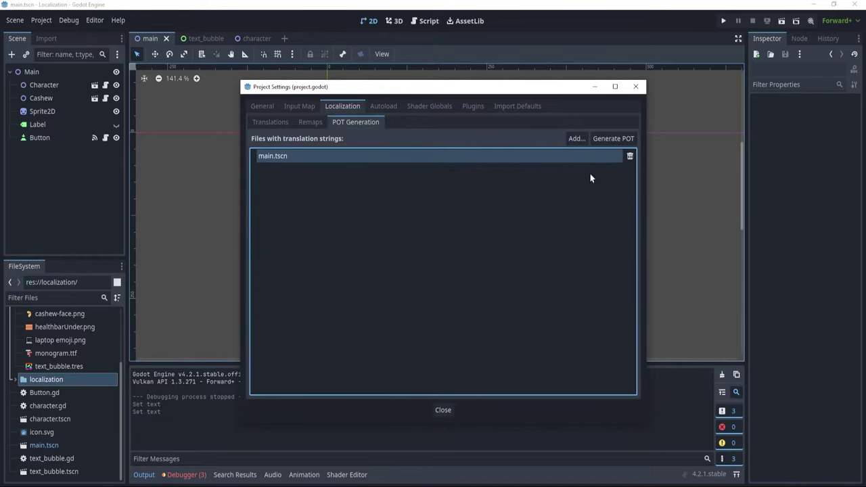
pyautogui.click(610, 139)
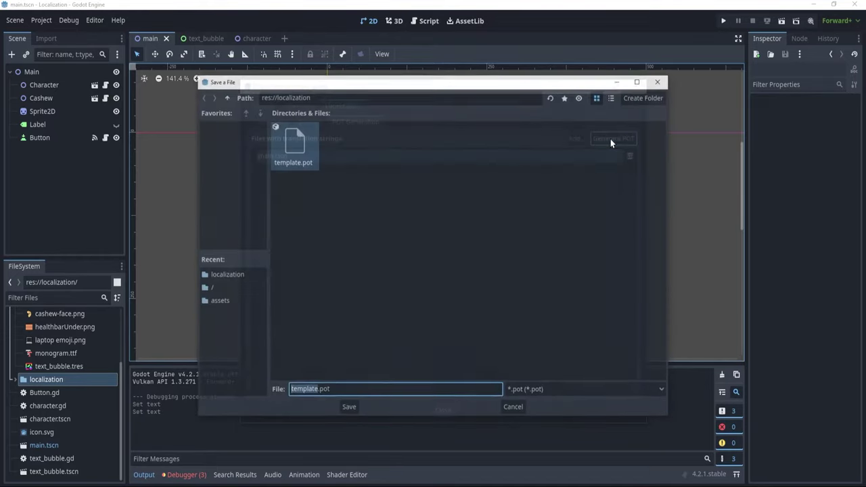
pyautogui.click(349, 409)
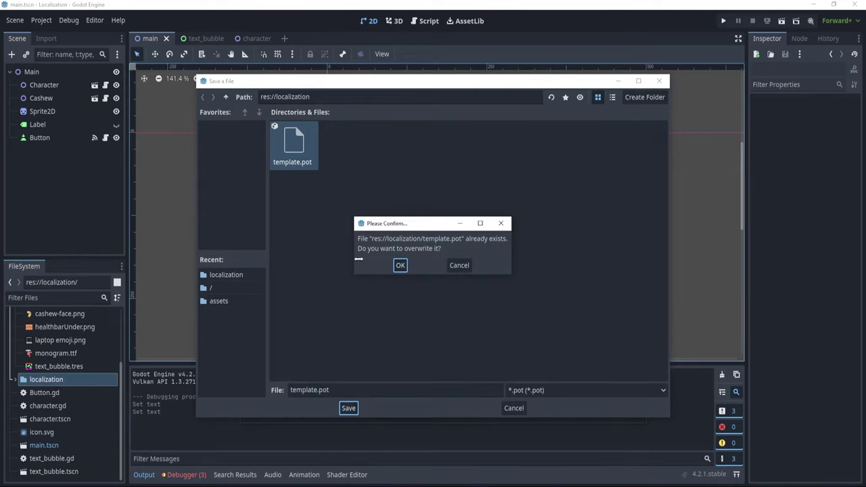
pyautogui.click(398, 265)
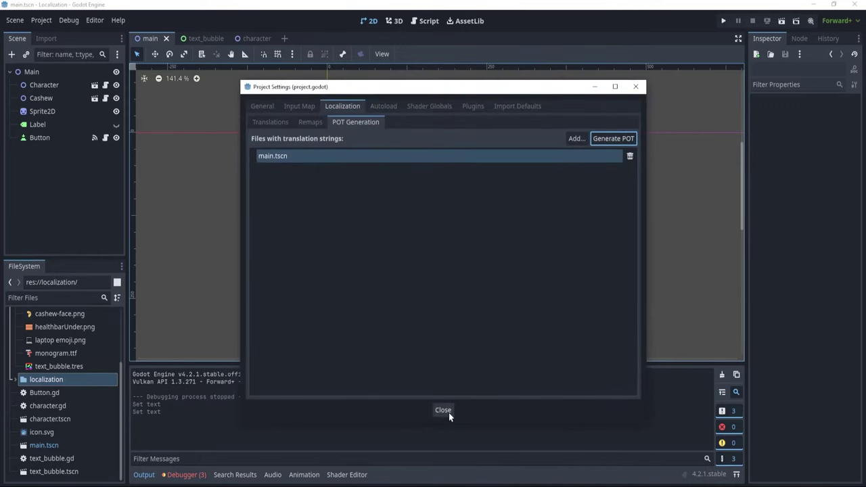
pyautogui.click(449, 412)
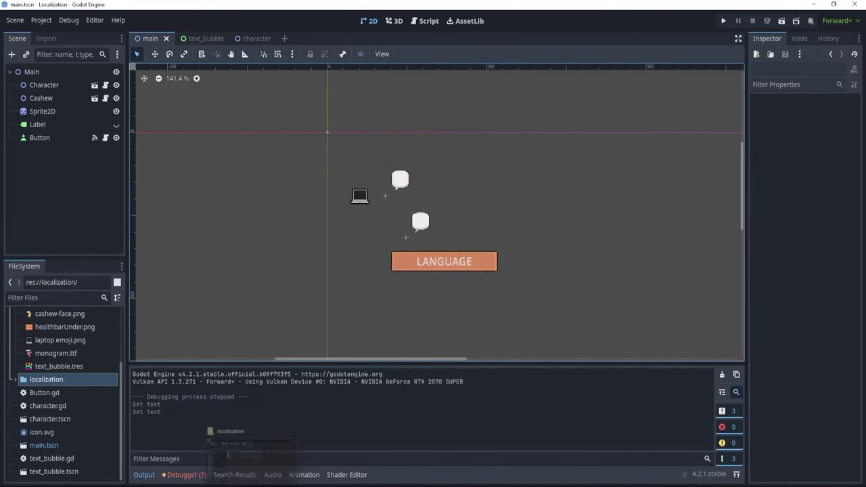
# Bring the localization folder forward and open template.pot in Poedit.
pyautogui.click(268, 458)
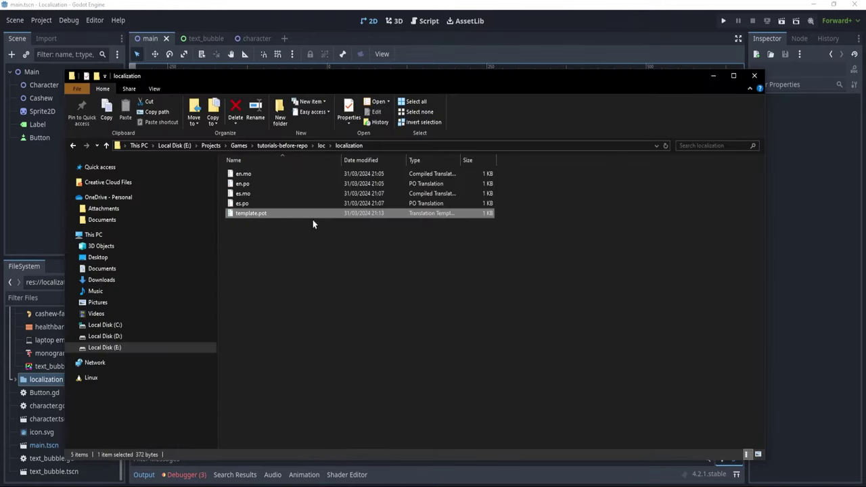
pyautogui.doubleClick(260, 214)
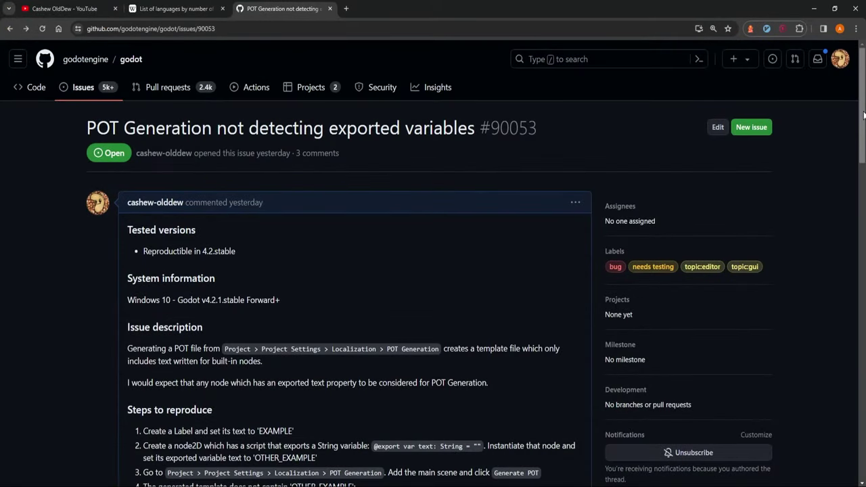
# Scroll through the comments on the GitHub issue about POT generation missing exported variables.
pyautogui.moveTo(864, 115); pyautogui.dragTo(863, 266)
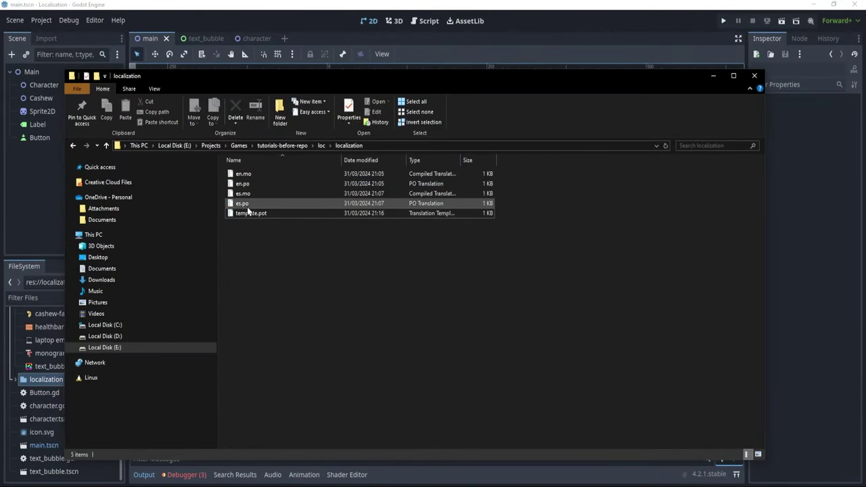
# Open es.po with Visual Studio Code and scroll down to its translation entries.
pyautogui.rightClick(245, 203)
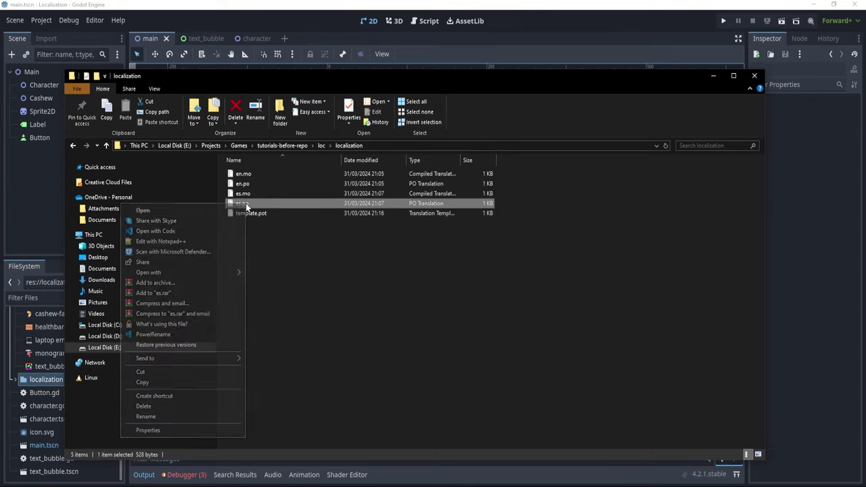
pyautogui.click(193, 231)
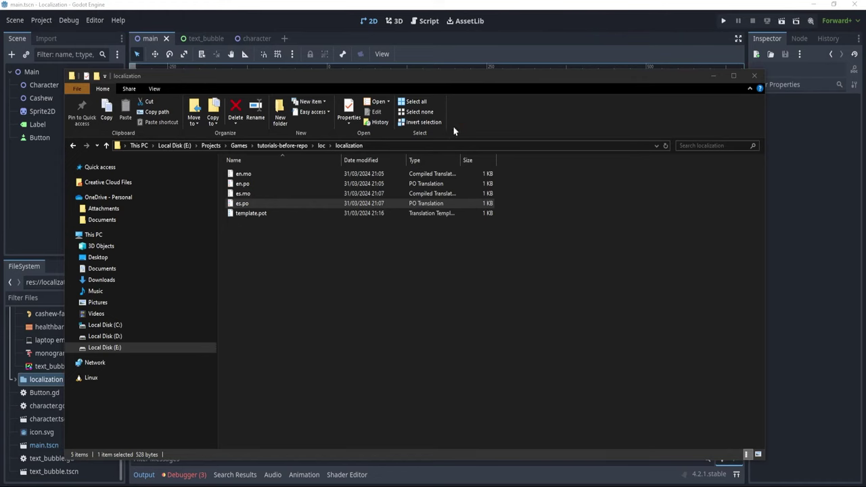
pyautogui.scroll(-4, 622, 198)
pyautogui.scroll(-2, 622, 198)
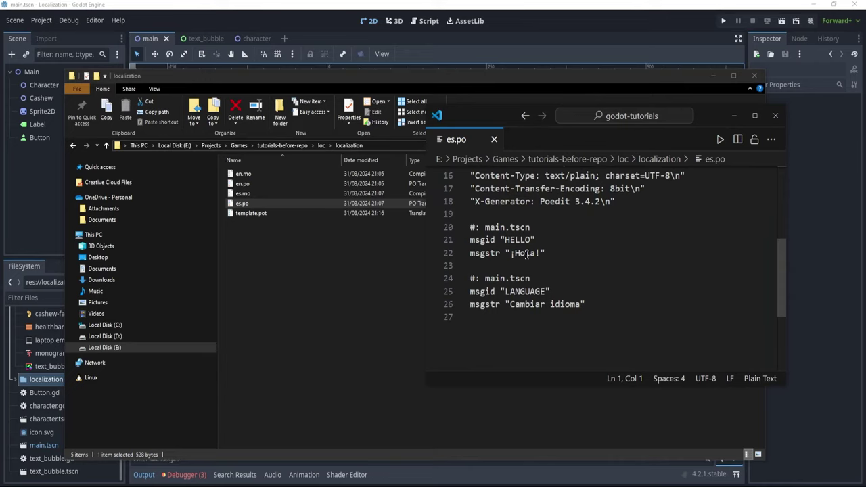
# Duplicate the LANGUAGE entry twice below itself in es.po.
pyautogui.click(595, 306)
pyautogui.moveTo(614, 305); pyautogui.dragTo(470, 277)
pyautogui.hotkey('ctrl', 'c')
pyautogui.click(588, 306)
pyautogui.press('Return')
pyautogui.press('Return')
pyautogui.hotkey('ctrl', 'v')
pyautogui.press('Return')
pyautogui.press('Return')
pyautogui.hotkey('ctrl', 'v')
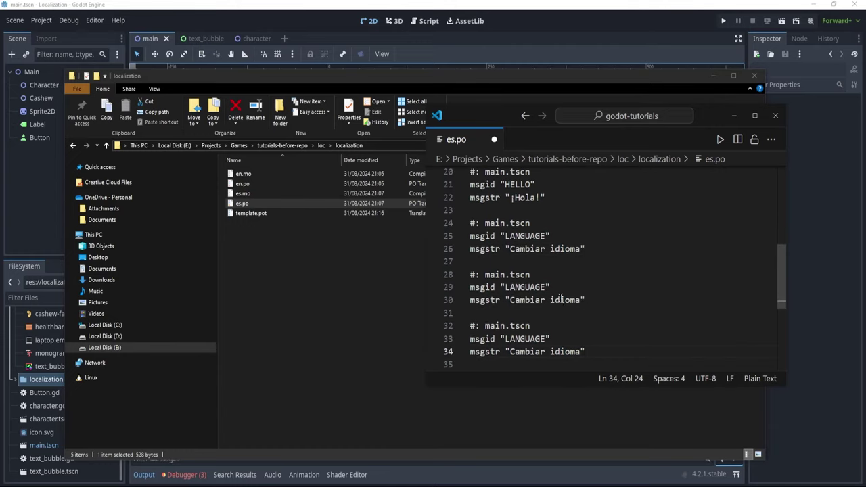
# Rename the two copied msgids to COMPUTER and SEE.
pyautogui.doubleClick(535, 287)
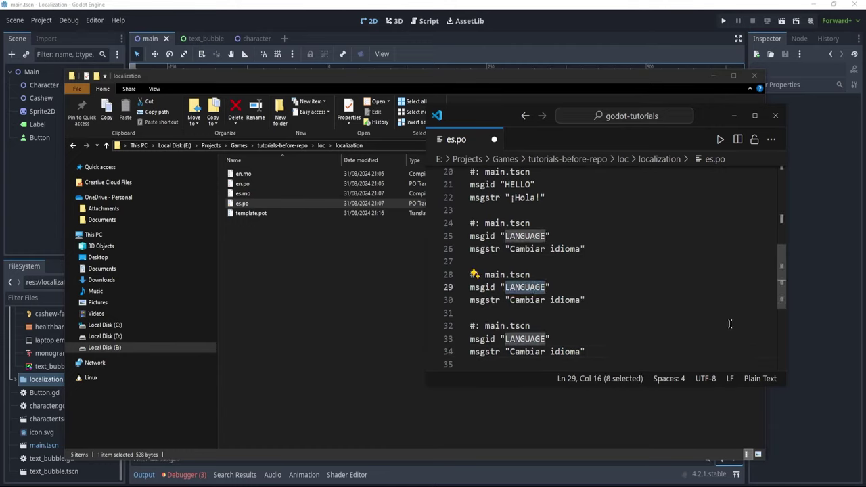
pyautogui.write('COMPUTER')
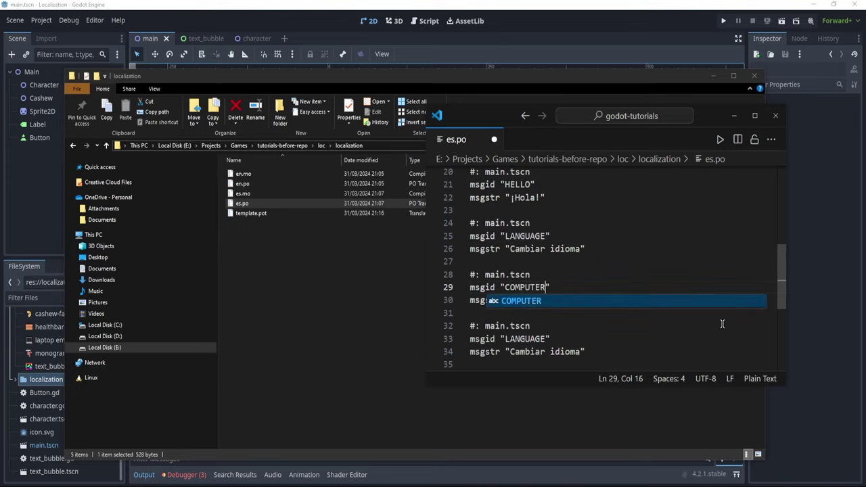
pyautogui.click(595, 310)
pyautogui.click(525, 342)
pyautogui.doubleClick(525, 339)
pyautogui.write('SEE')
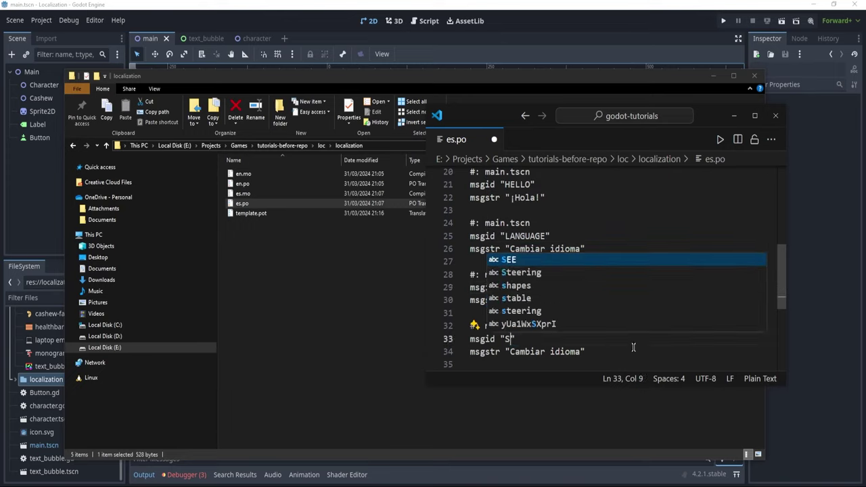
pyautogui.click(535, 184)
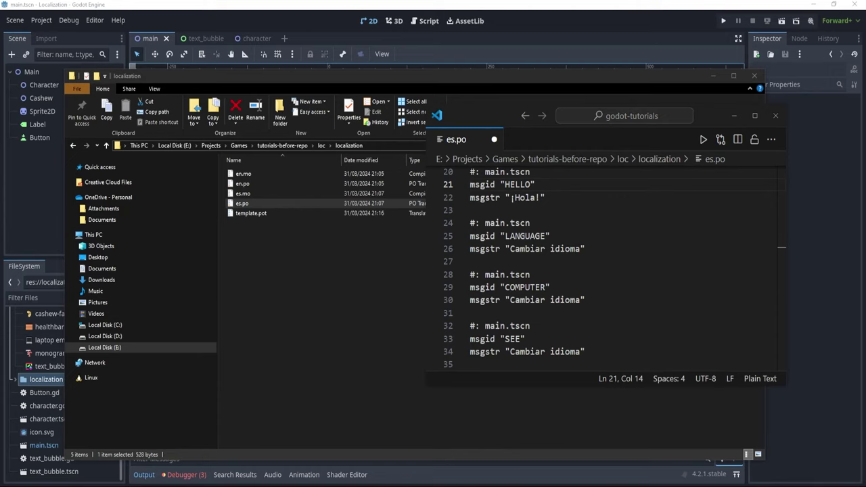
# Replace 'Cambiar idioma' with the Spanish texts for COMPUTER and SEE, then save es.po.
pyautogui.click(580, 299)
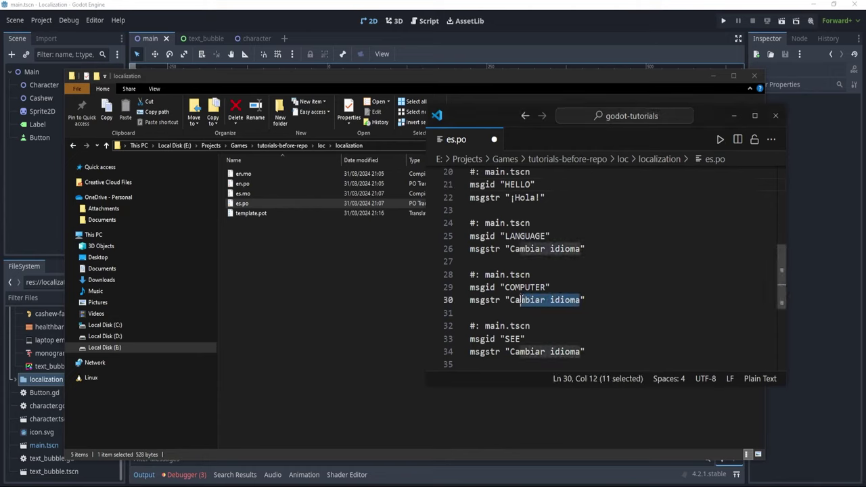
pyautogui.moveTo(520, 300); pyautogui.dragTo(510, 299)
pyautogui.write('¡Mi computadora tiene la mejor contraseña!')
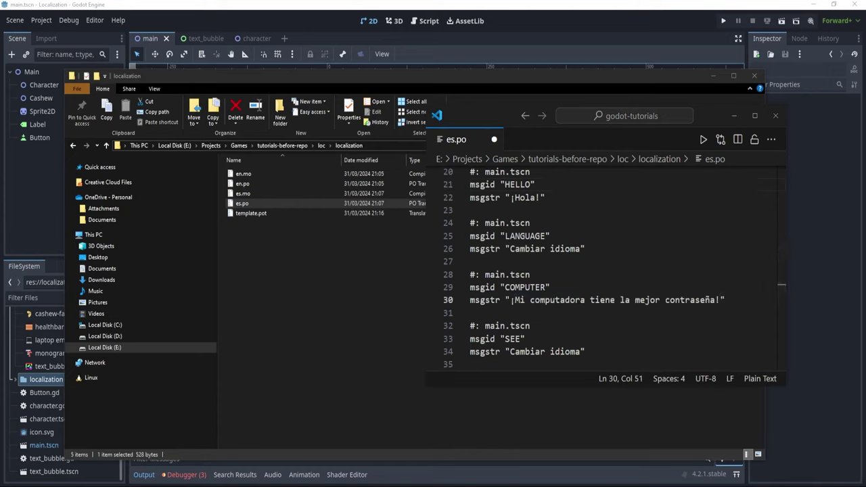
pyautogui.moveTo(586, 351); pyautogui.dragTo(510, 351)
pyautogui.write('¡Ya lo veremos!')
pyautogui.click(657, 327)
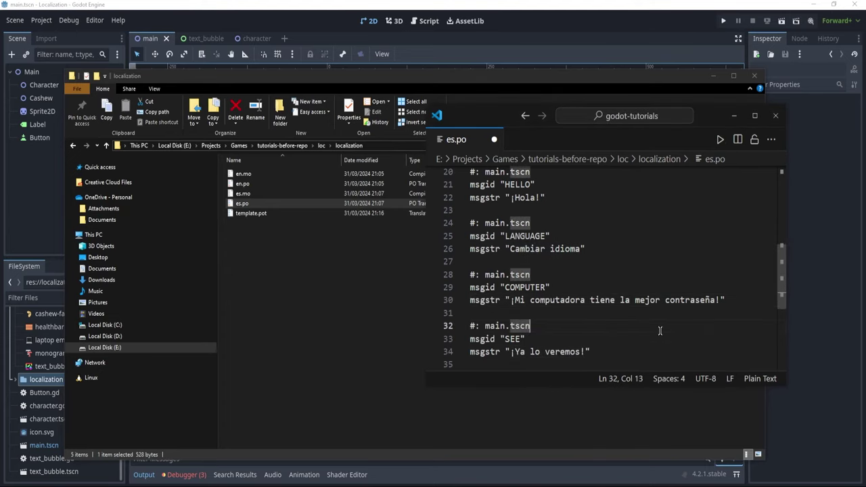
pyautogui.hotkey('ctrl', 's')
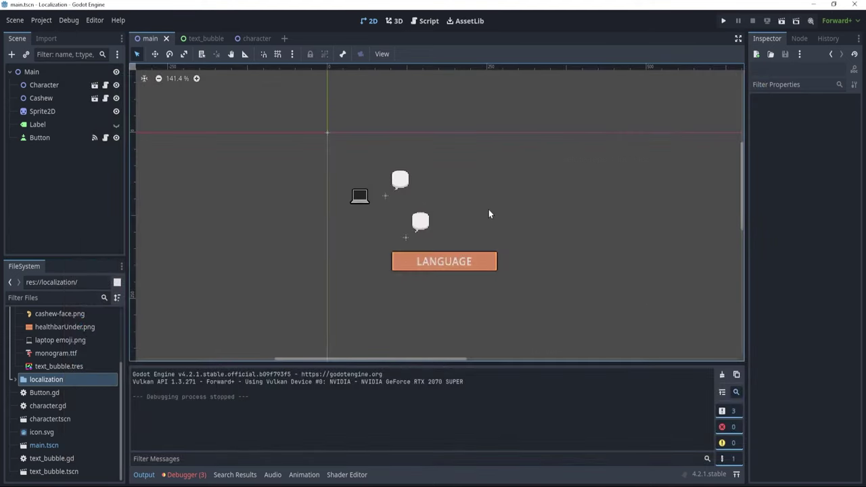
pyautogui.press('F5')
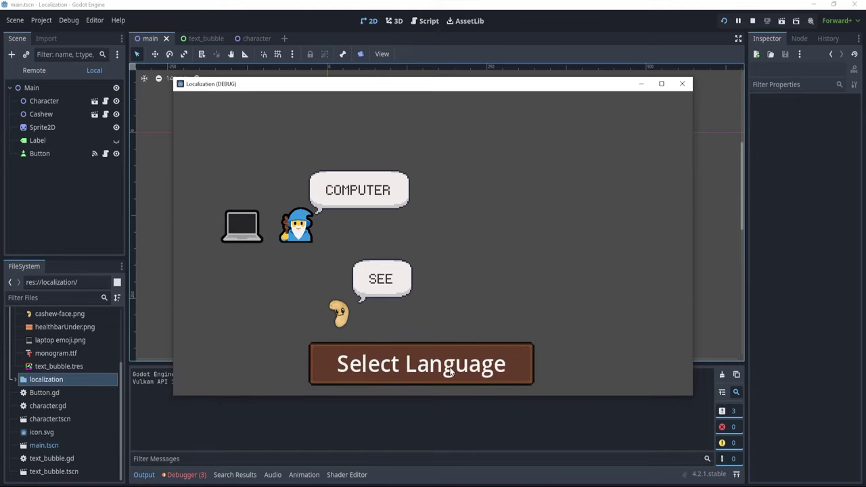
pyautogui.click(491, 371)
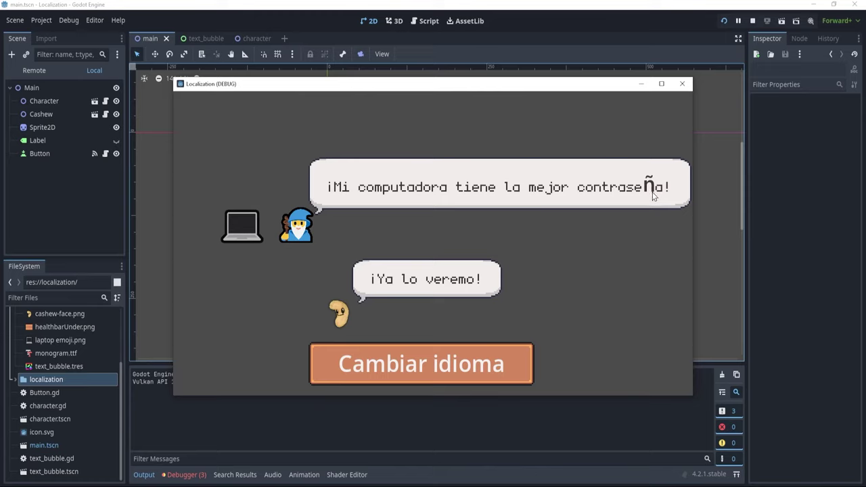
pyautogui.click(682, 83)
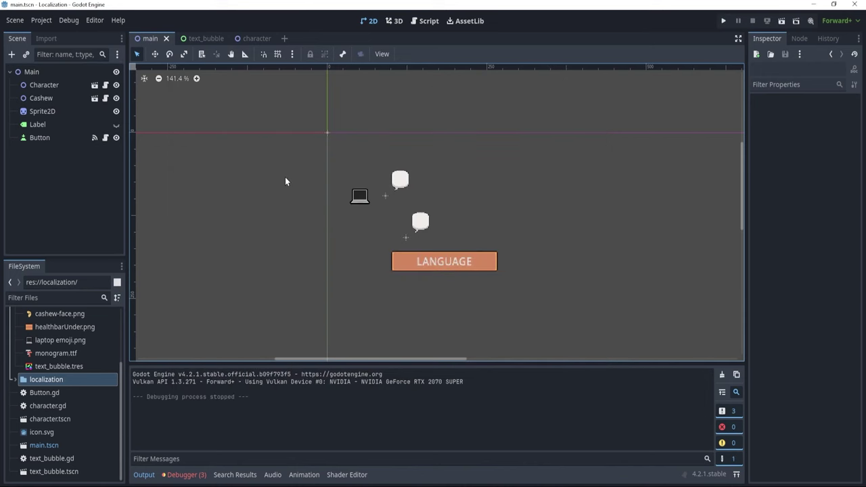
# In Button.gd, add a '# change the font' comment below set_locale(lang) in change_language.
pyautogui.click(104, 138)
pyautogui.doubleClick(334, 228)
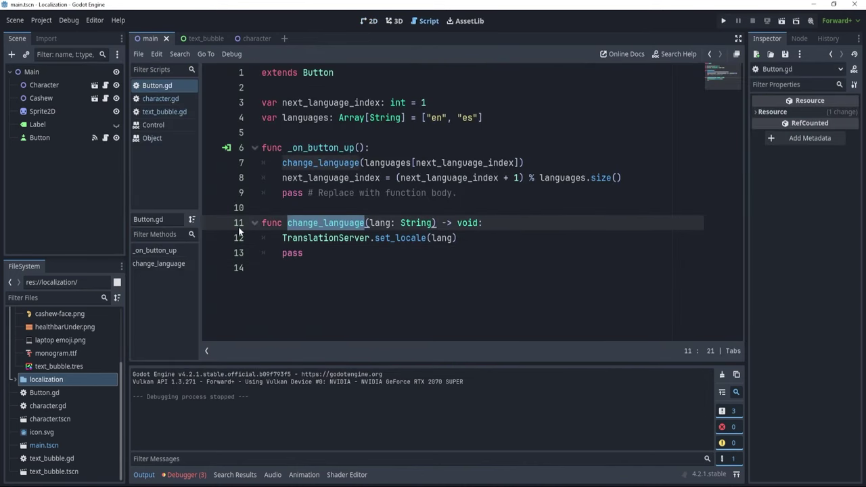
pyautogui.click(483, 239)
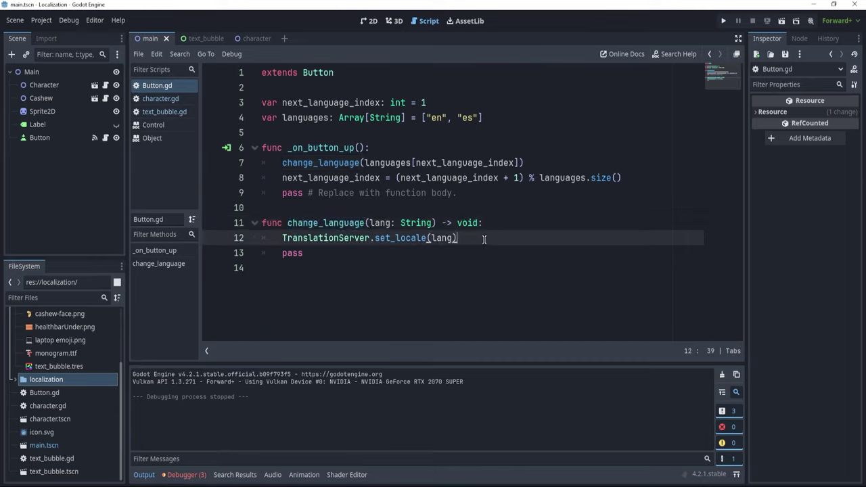
pyautogui.press('Return')
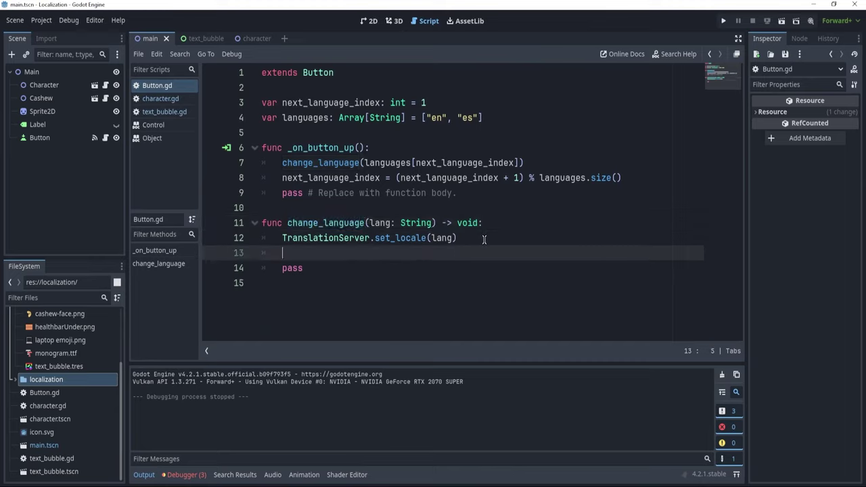
pyautogui.write('# change the font')
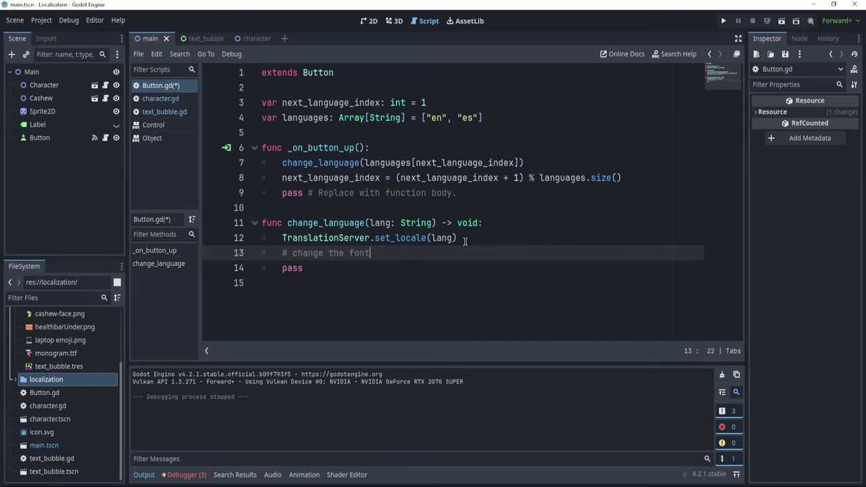
pyautogui.moveTo(460, 239); pyautogui.dragTo(272, 236)
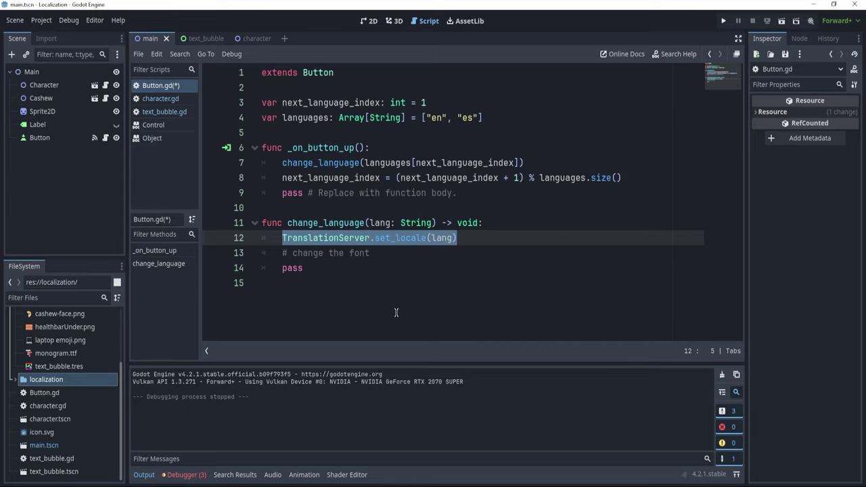
# Run the game and toggle the language button four times between Spanish and English.
pyautogui.press('F5')
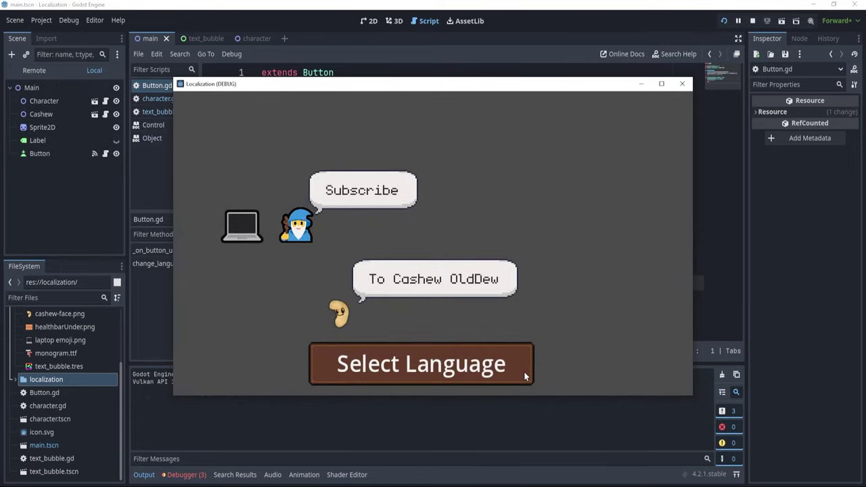
pyautogui.click(524, 371)
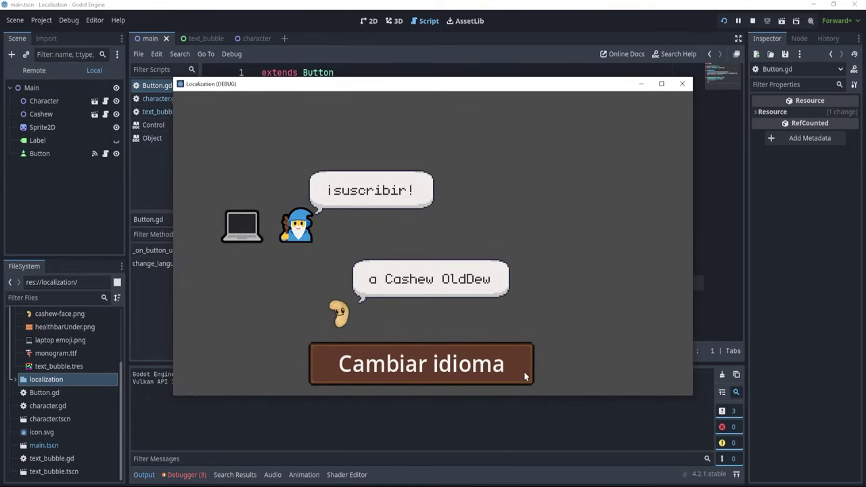
pyautogui.click(523, 371)
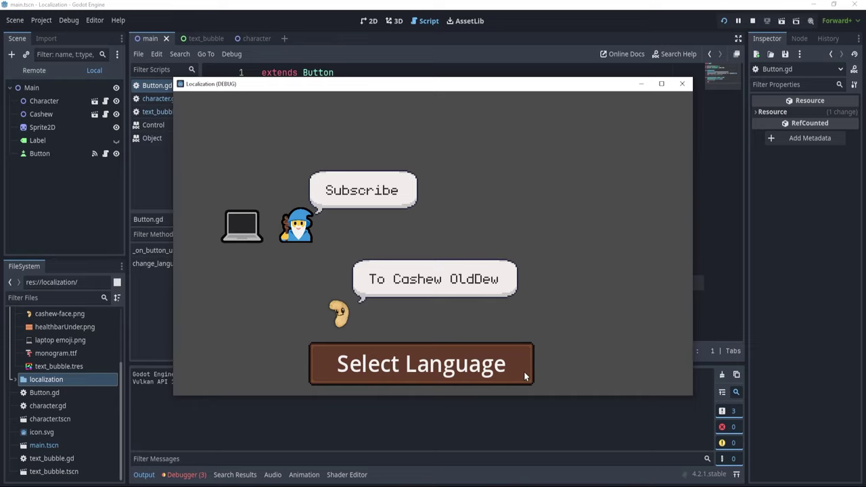
pyautogui.click(523, 371)
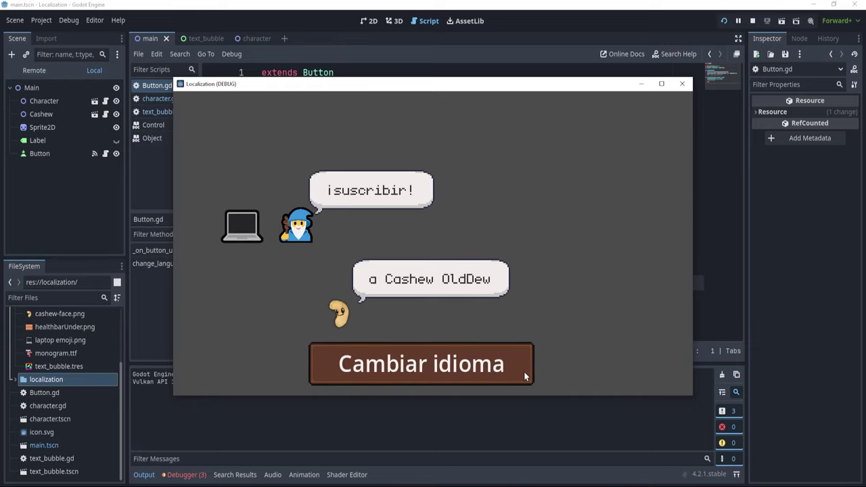
pyautogui.click(524, 371)
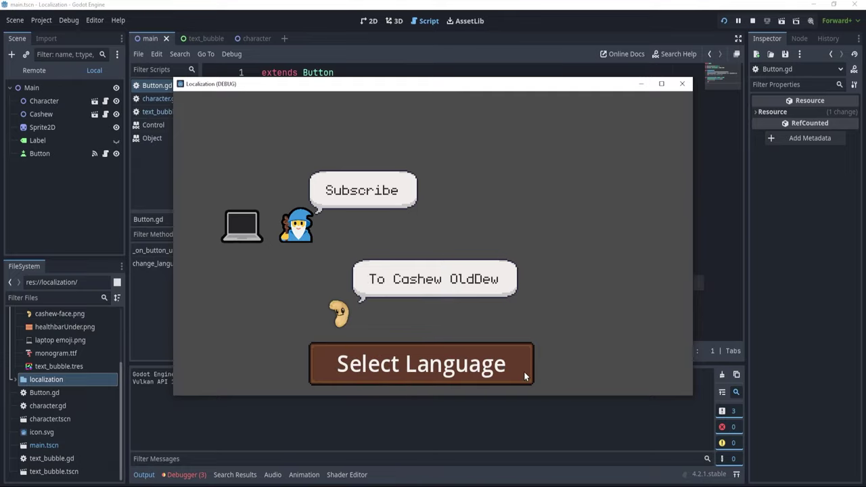